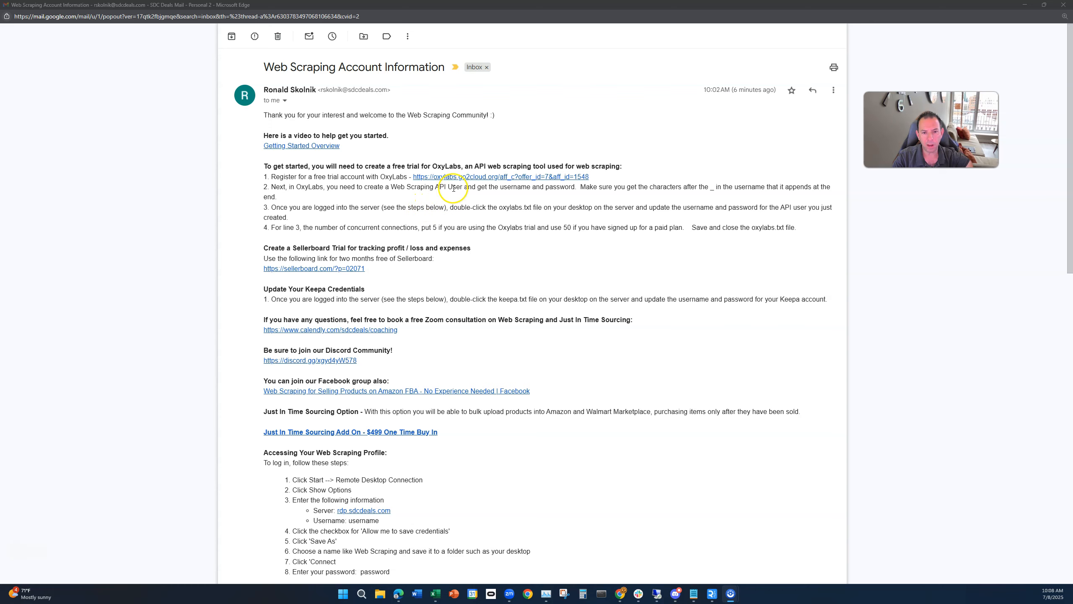
# Step: Open the OxyLabs free-trial link from the welcome email, maximize the browser and log in to the Oxylabs dashboard
pyautogui.click(475, 181)
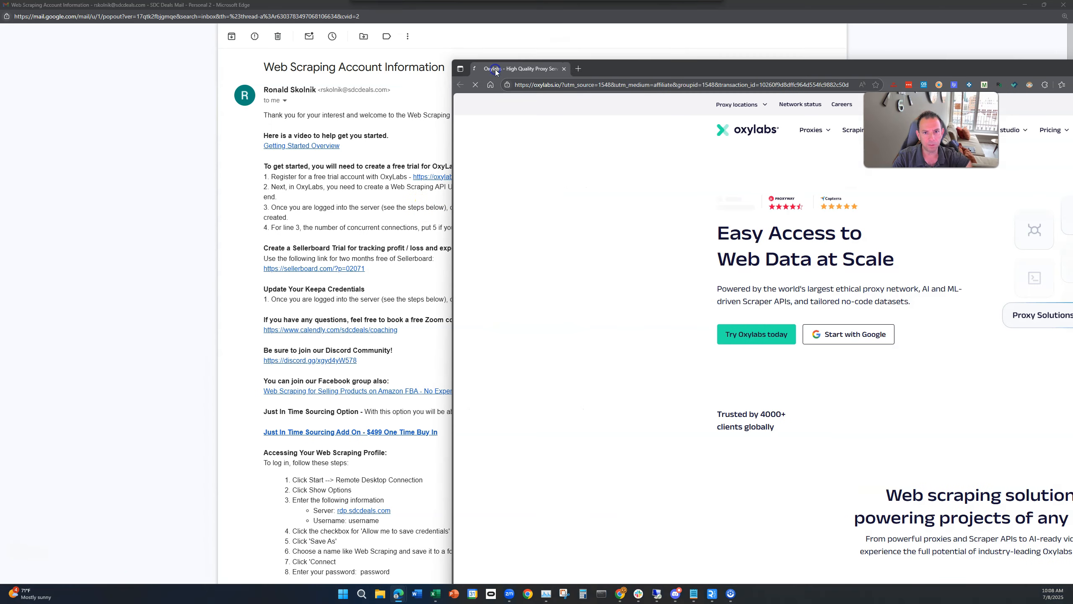
pyautogui.doubleClick(599, 69)
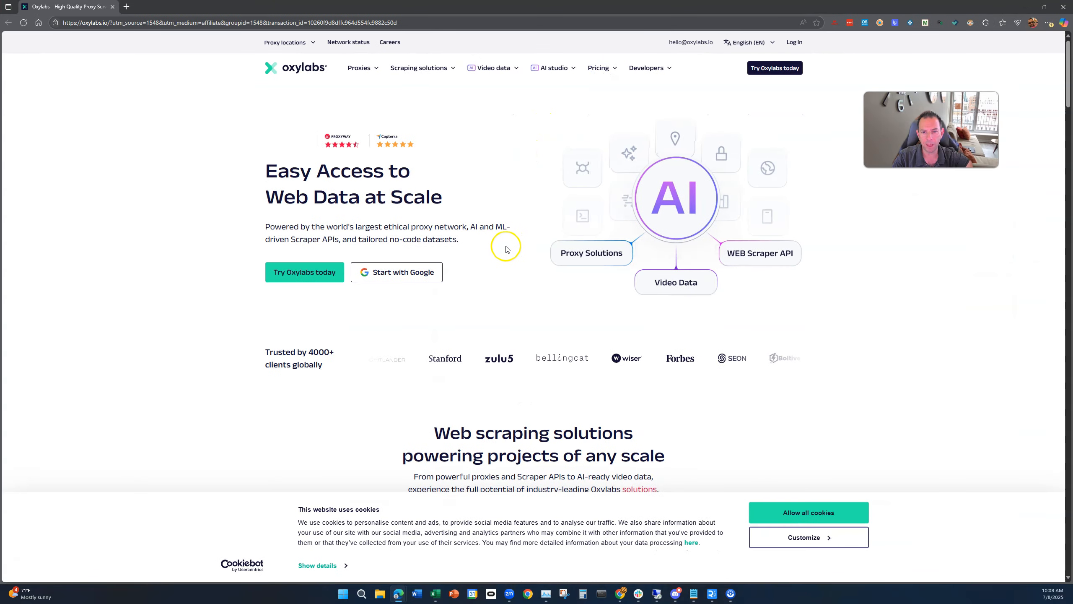
pyautogui.click(794, 44)
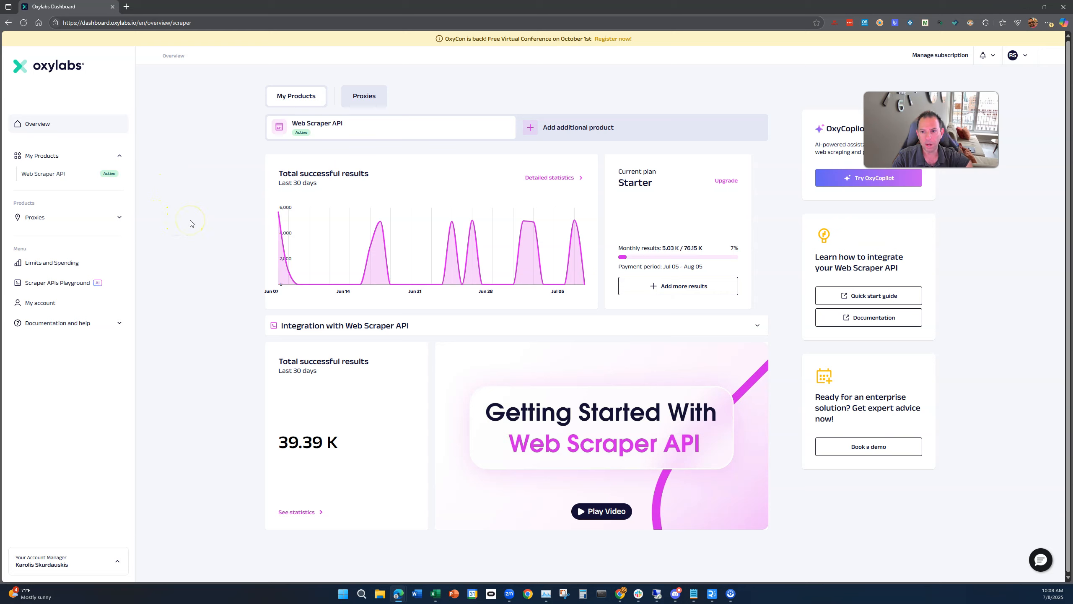
# Step: Open the Web Scraper API's Users list and select the API username
pyautogui.click(39, 178)
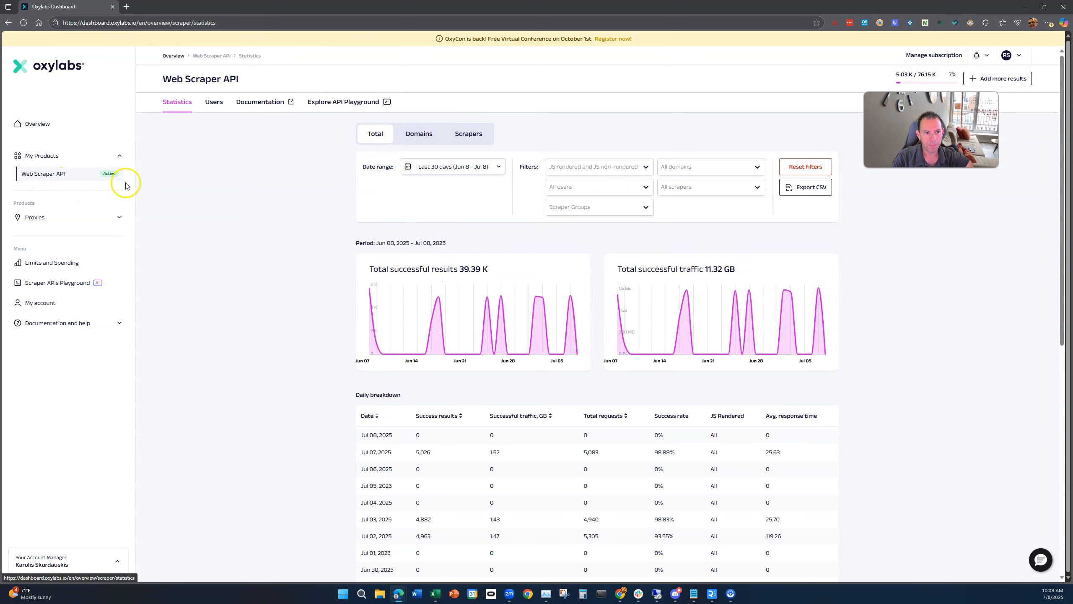
pyautogui.click(215, 103)
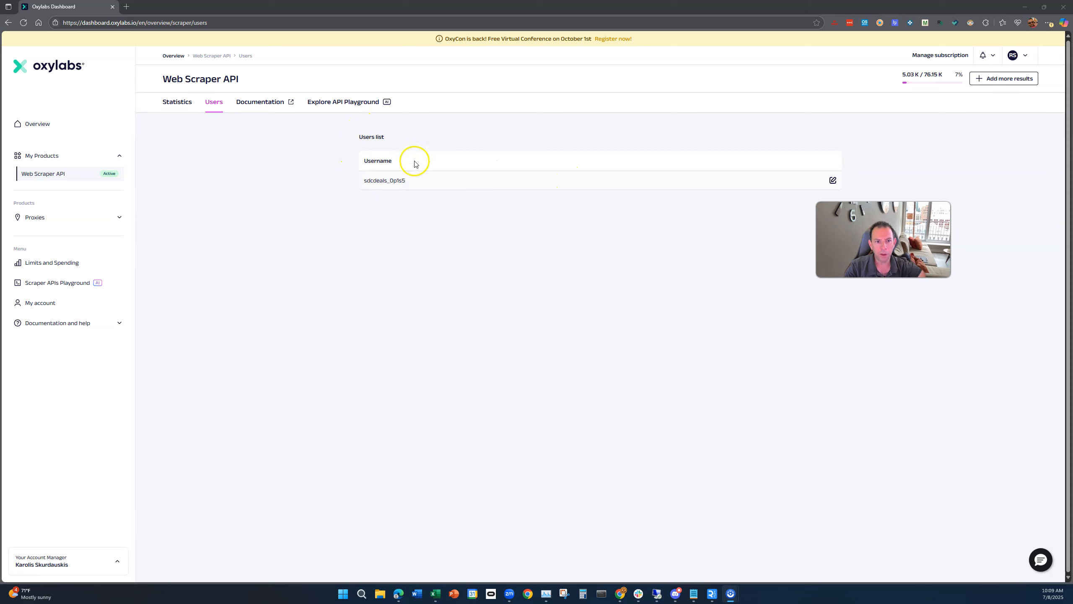
pyautogui.moveTo(410, 183); pyautogui.dragTo(391, 183)
pyautogui.click(397, 185)
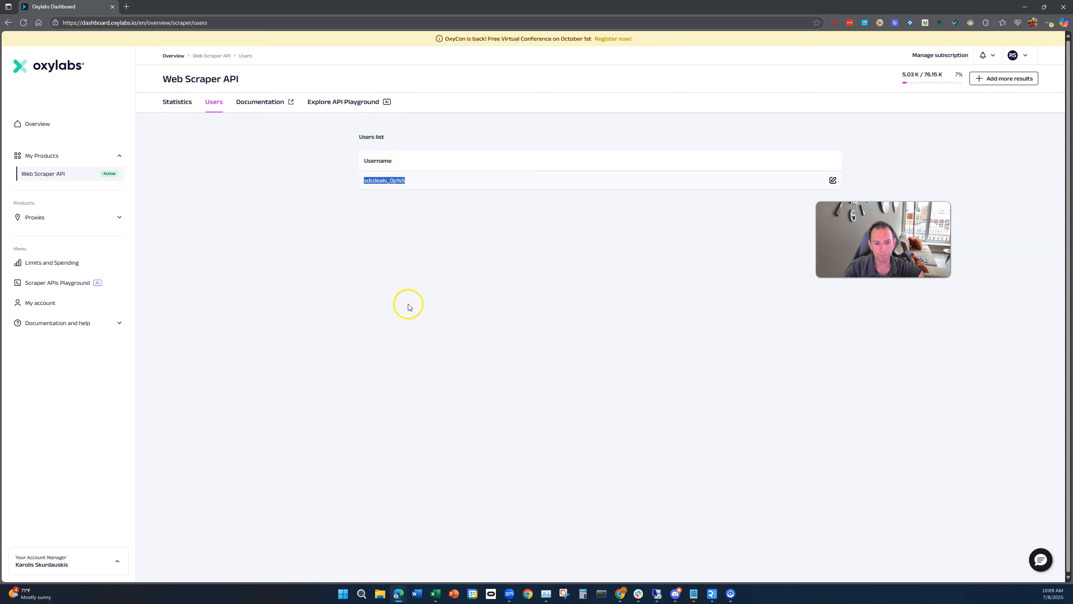
# Step: Return to the welcome email, open the Sellerboard two-month trial link, and switch back to the email
pyautogui.moveTo(399, 596)
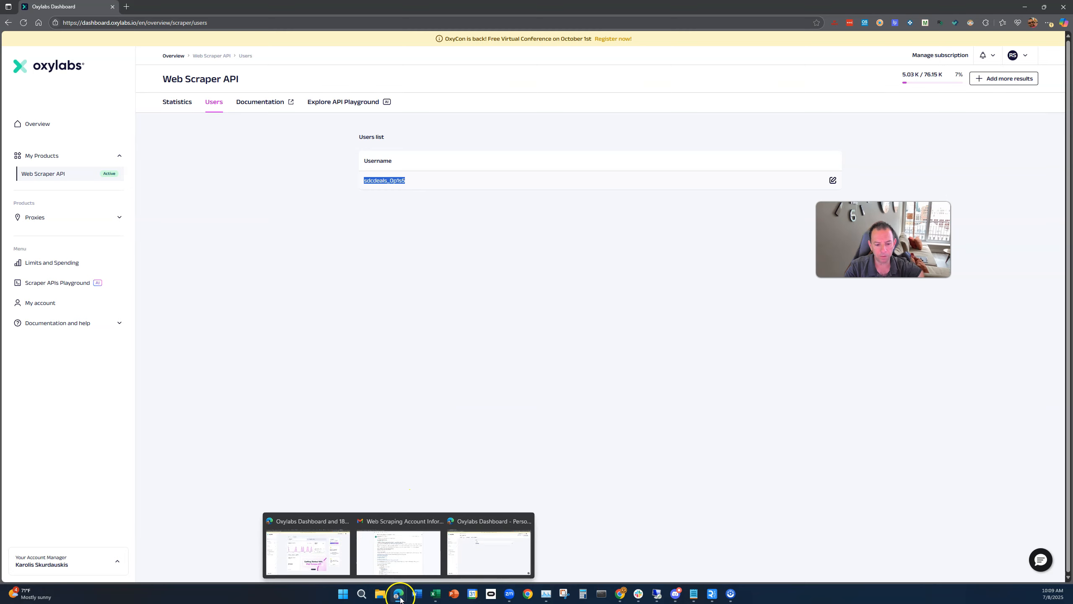
pyautogui.click(421, 524)
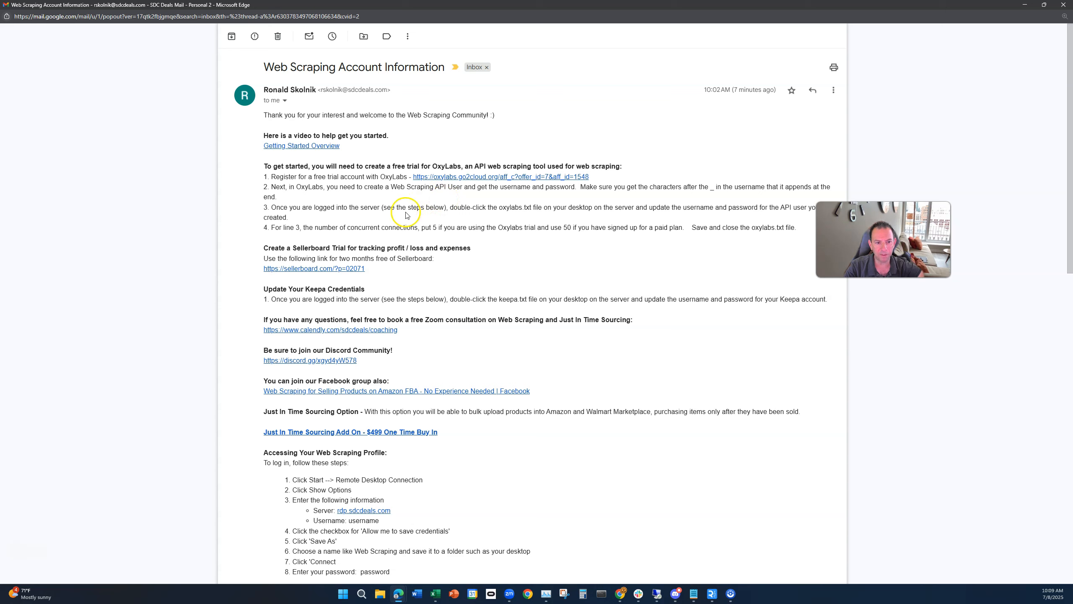
pyautogui.click(318, 271)
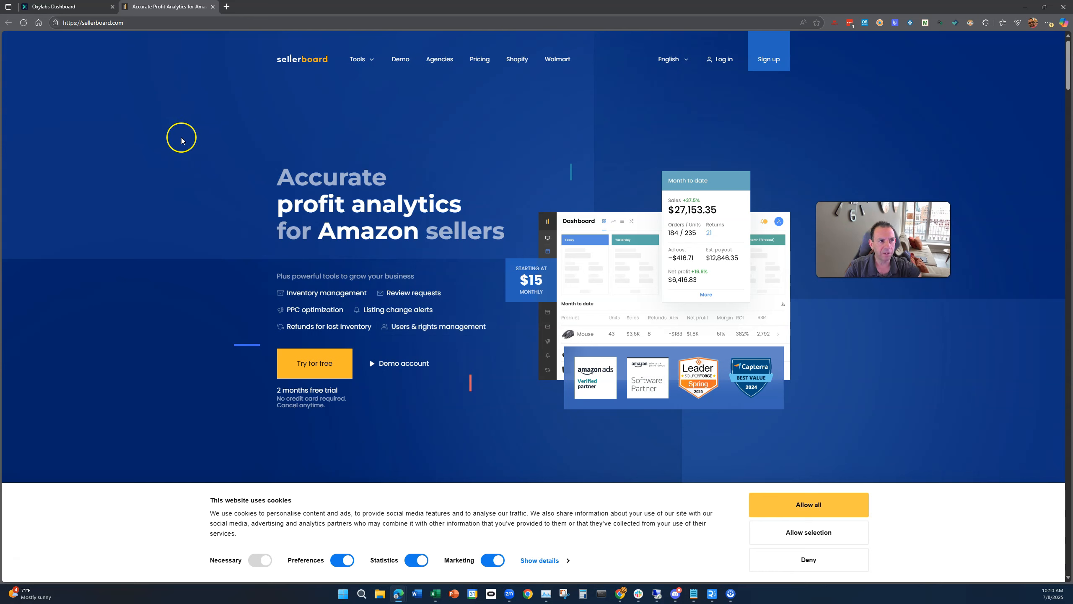
pyautogui.hotkey('alt', 'Tab')
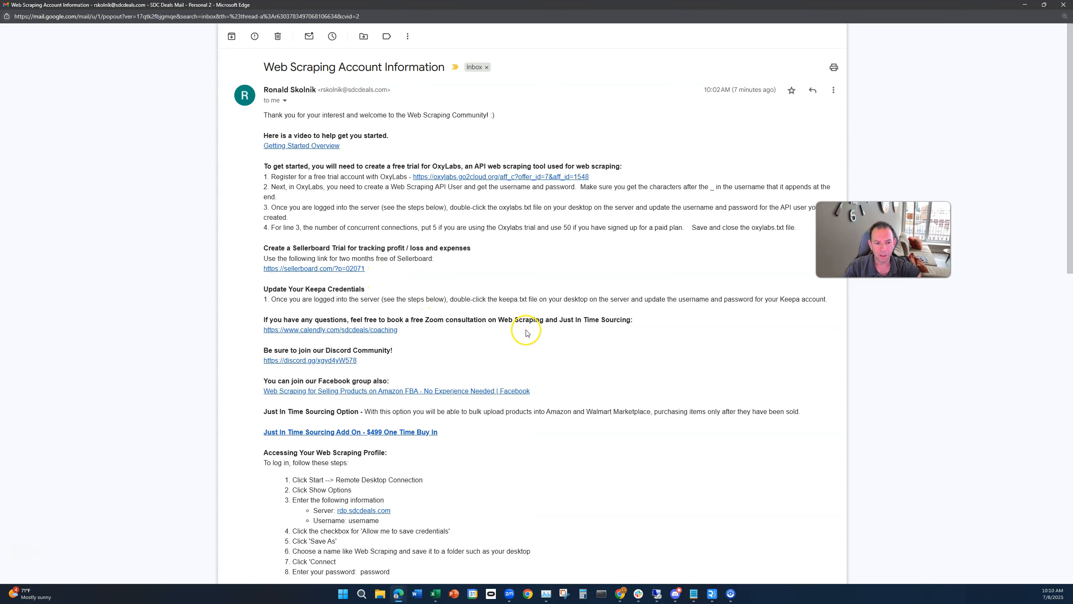
# Step: Scroll to the remote desktop login instructions and open Remote Desktop Connection
pyautogui.scroll(-2, 524, 331)
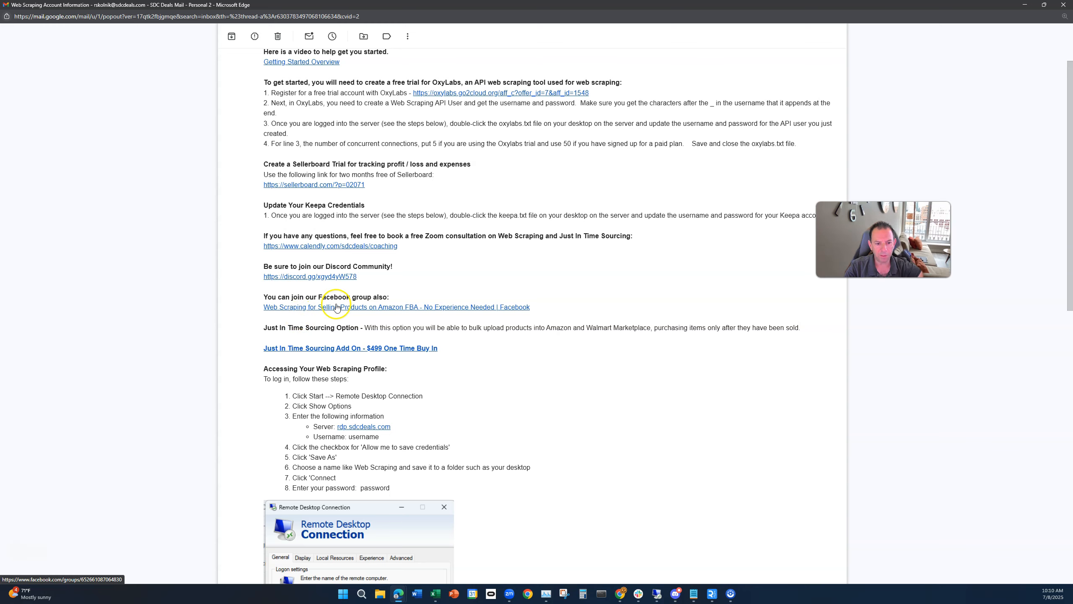
pyautogui.scroll(-4, 541, 367)
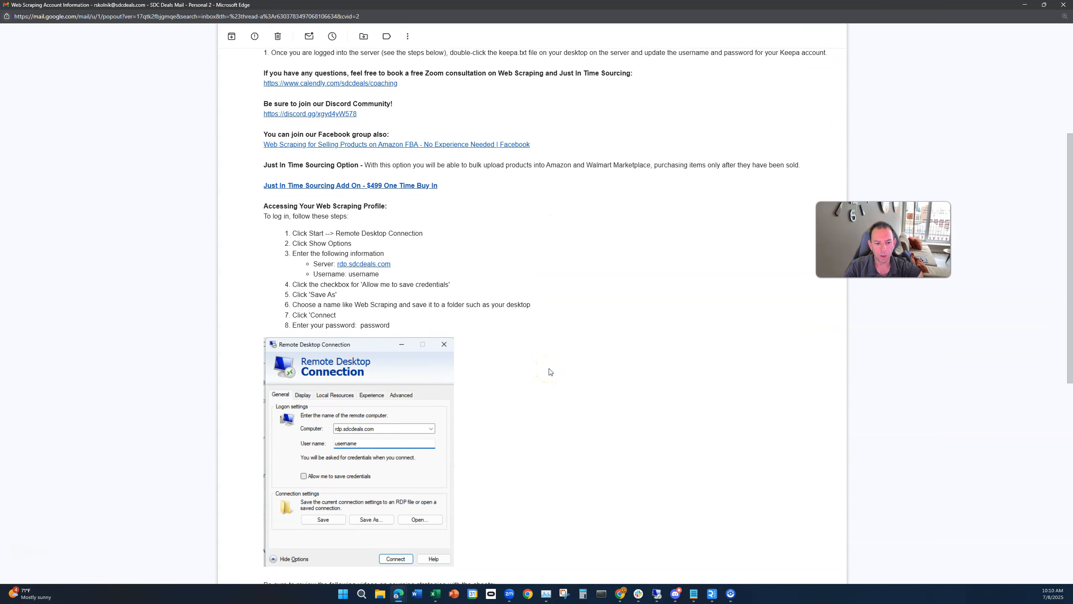
pyautogui.scroll(-2, 550, 372)
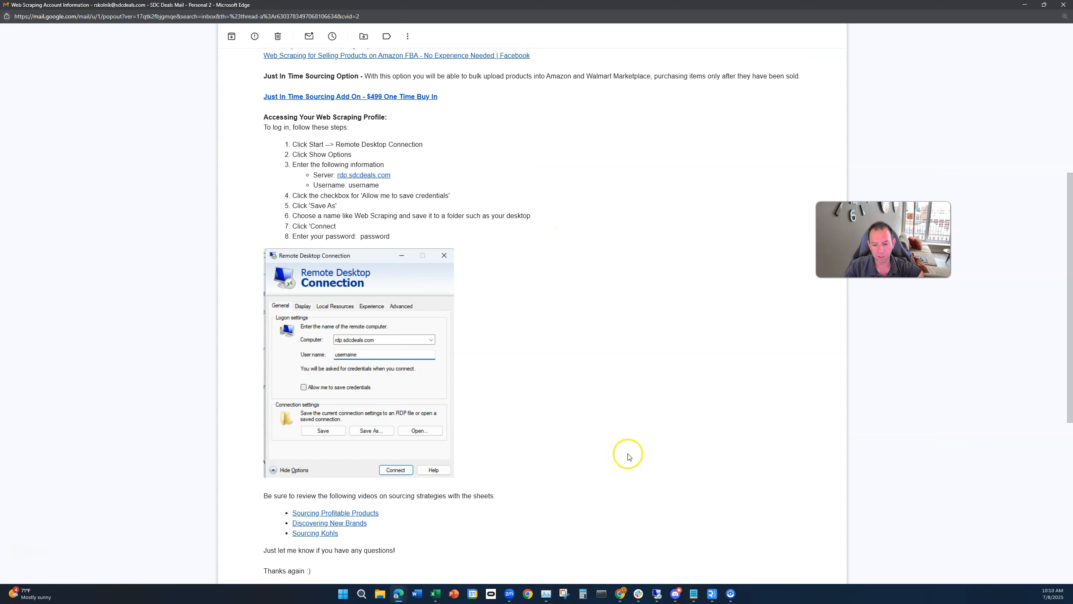
pyautogui.moveTo(658, 600)
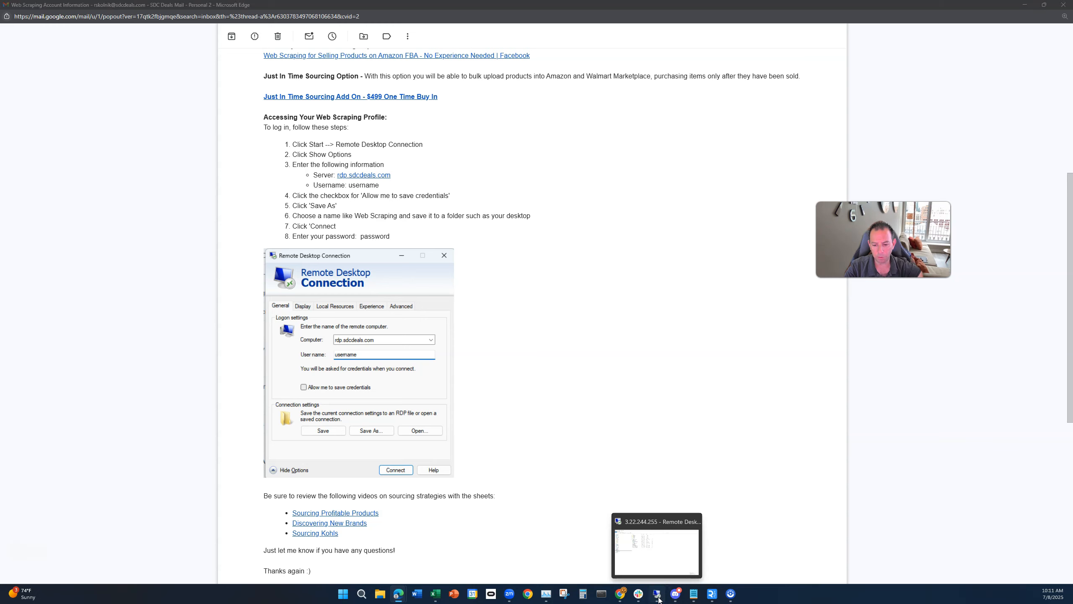
pyautogui.rightClick(658, 597)
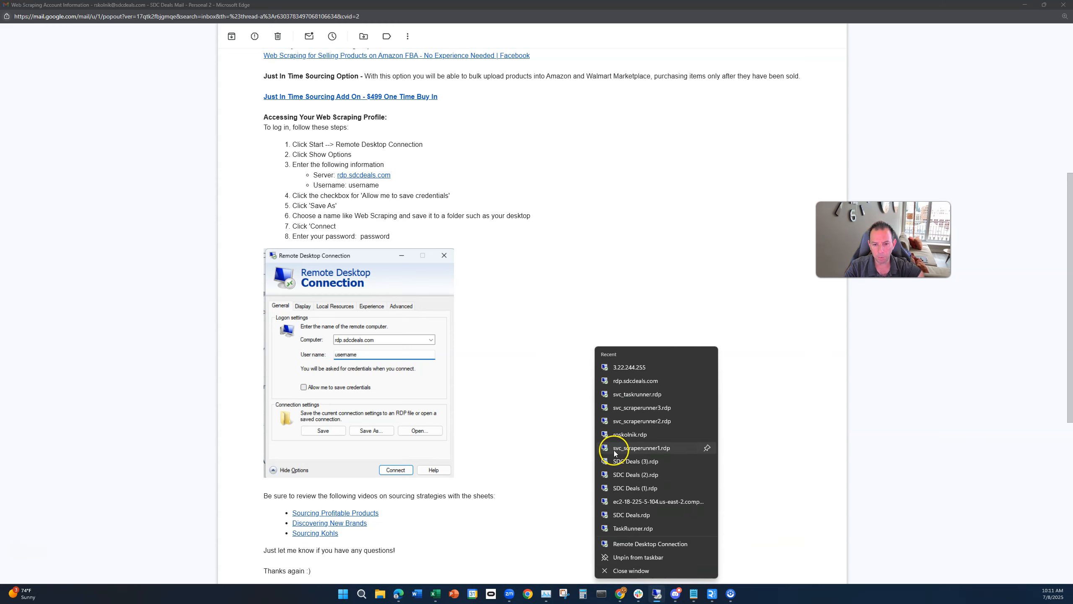
pyautogui.click(637, 544)
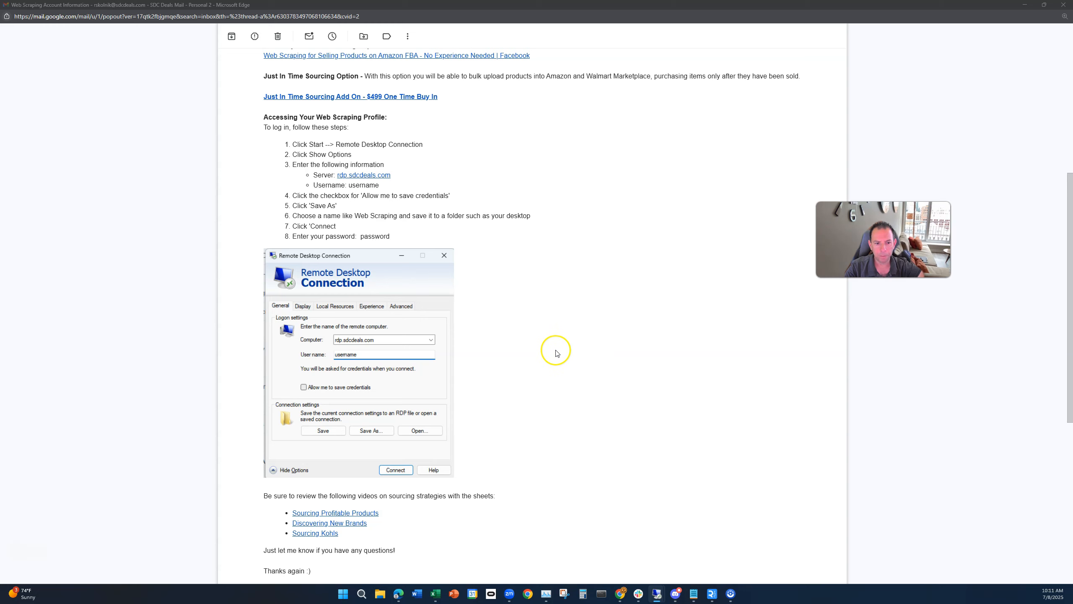
# Step: Set the remote computer to rdp.sdcdeals.com
pyautogui.moveTo(23, 156); pyautogui.dragTo(627, 200)
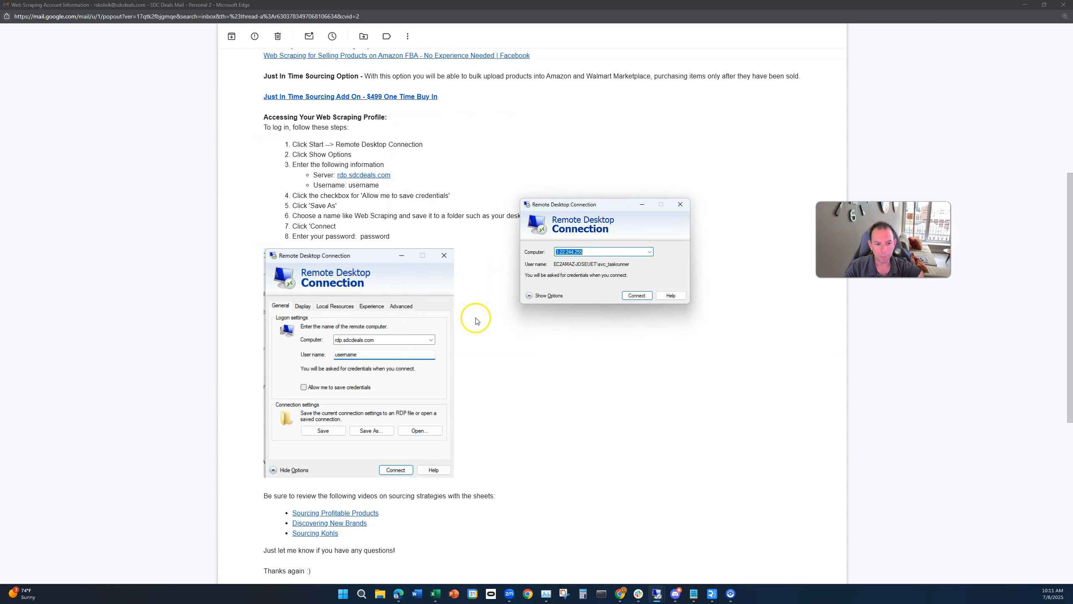
pyautogui.write('rdo')
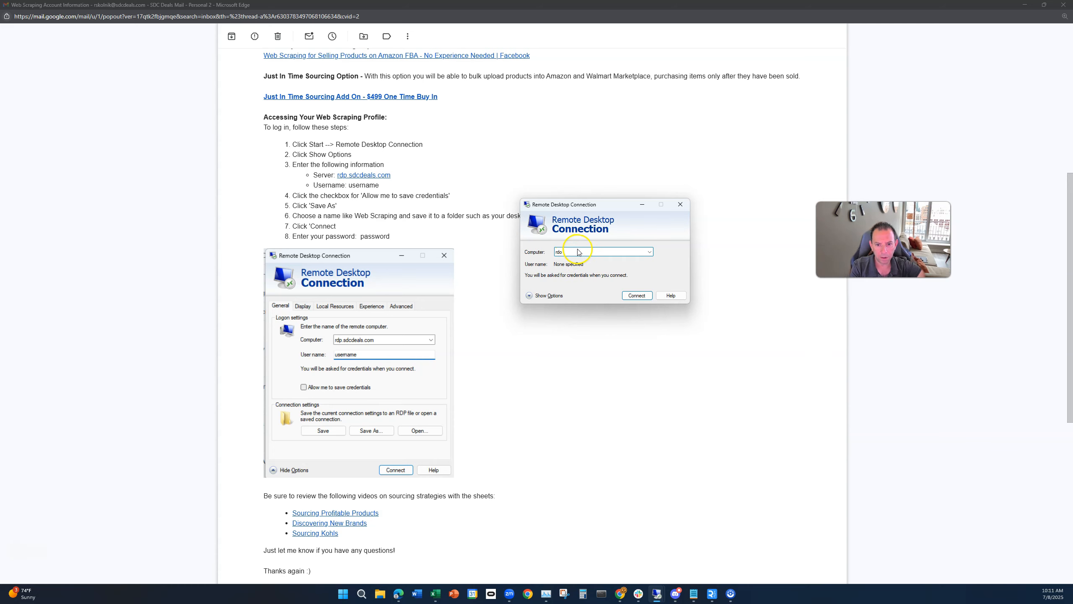
pyautogui.press('BackSpace')
pyautogui.write('p')
pyautogui.click(607, 251)
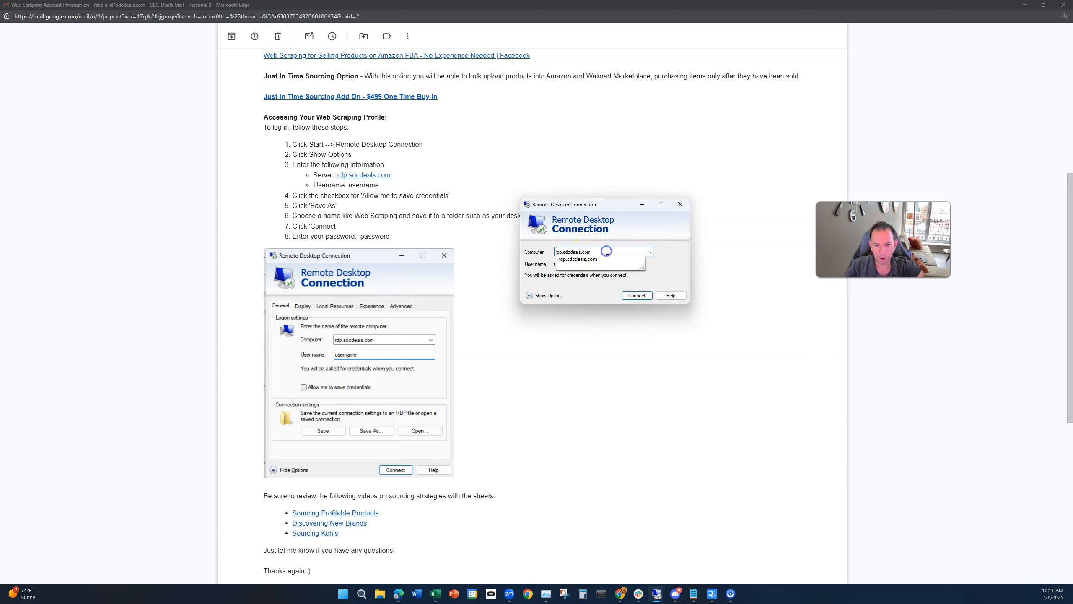
# Step: Connect, choose a different account, and enter the account's user name and password
pyautogui.click(639, 299)
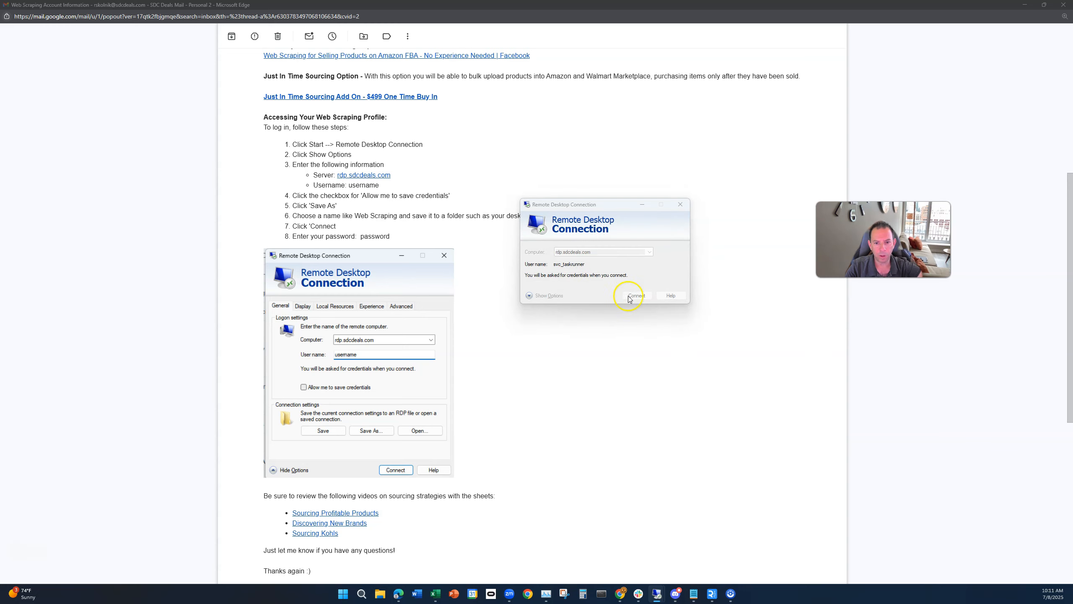
pyautogui.click(543, 316)
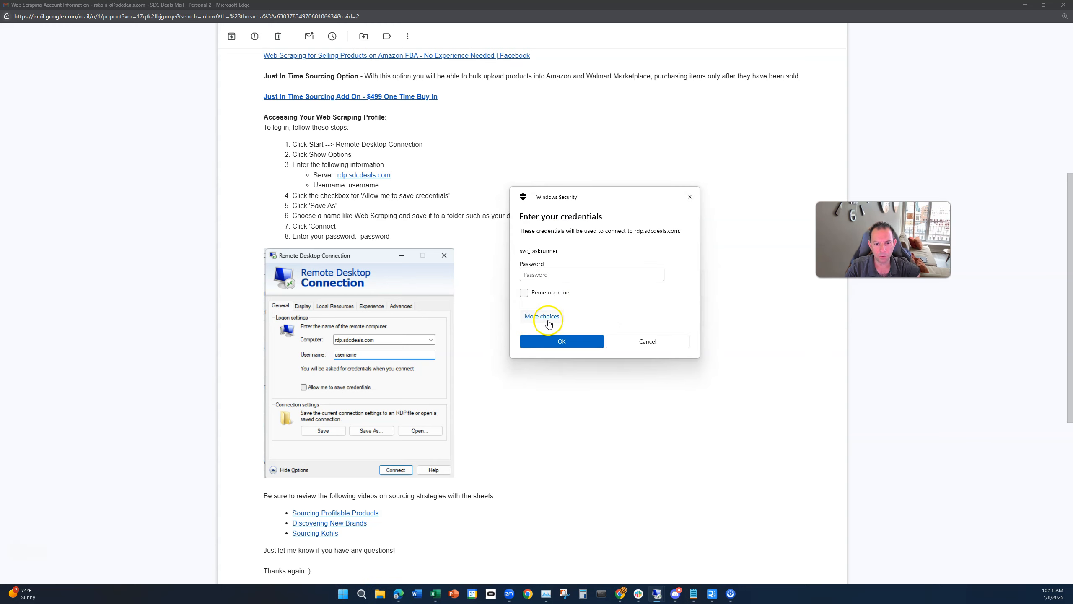
pyautogui.click(558, 363)
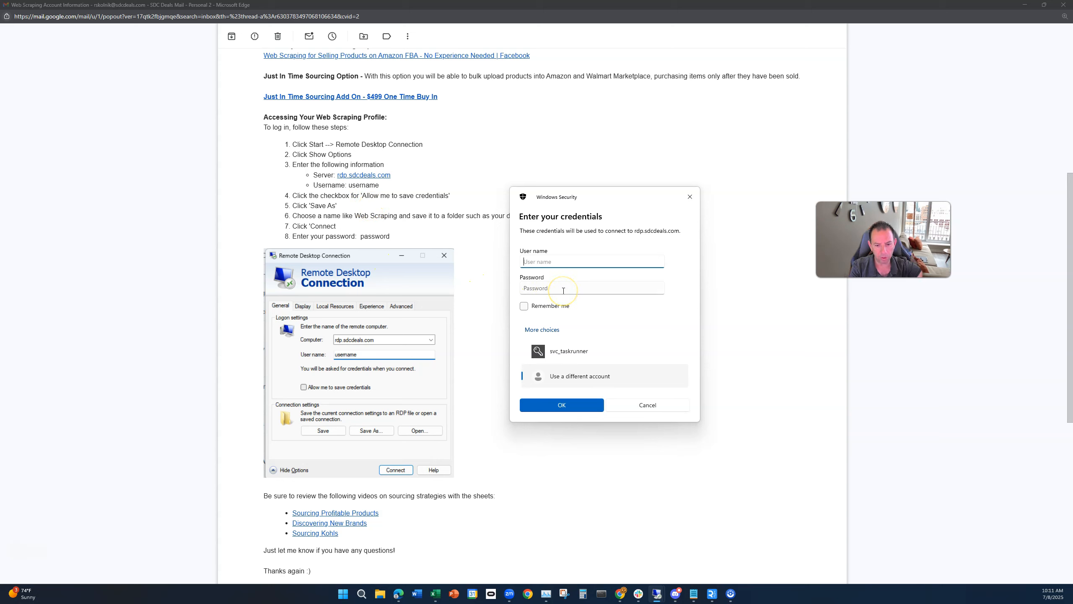
pyautogui.write('nik')
pyautogui.click(562, 290)
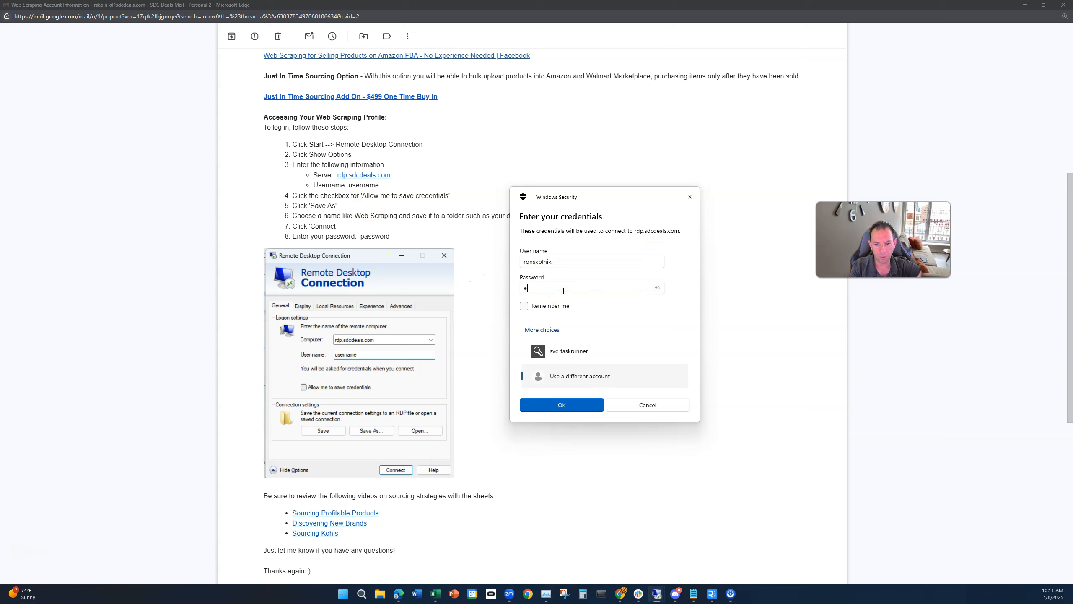
pyautogui.press('Return')
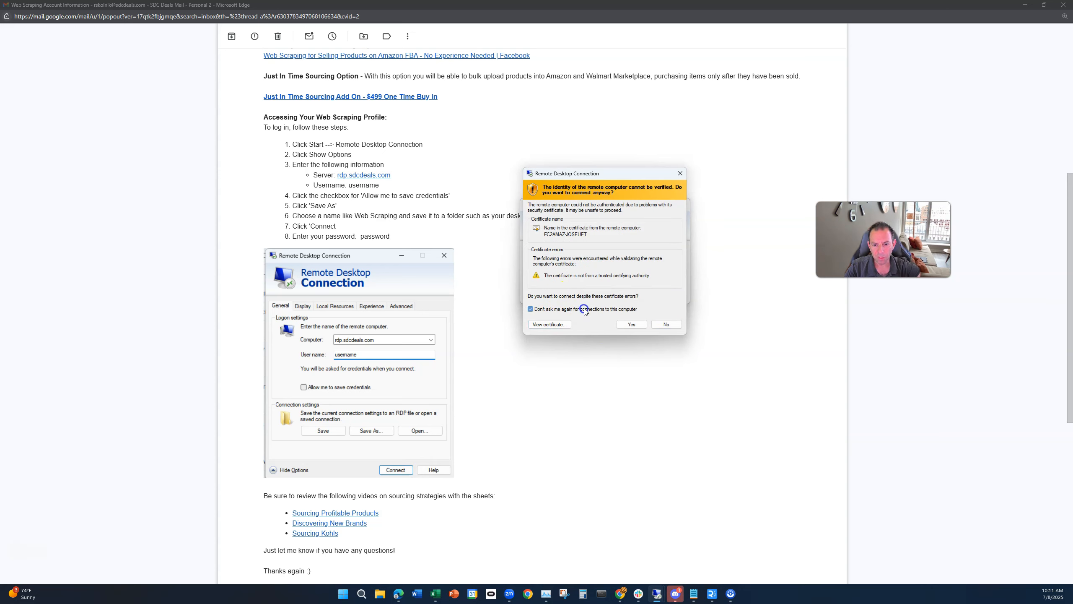
# Step: Accept the certificate warning to connect to the remote server
pyautogui.click(631, 324)
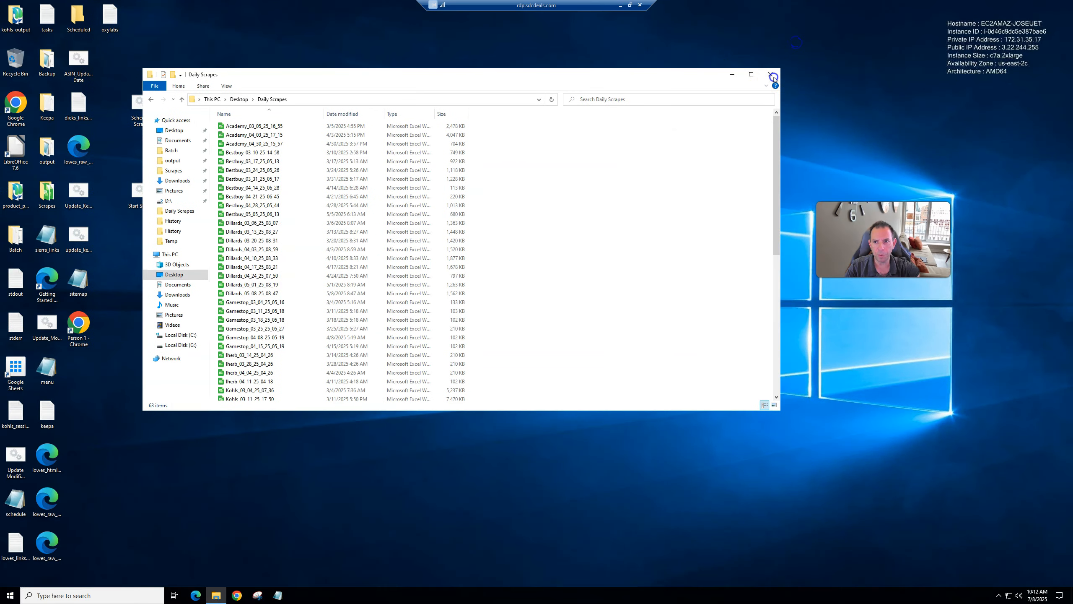
pyautogui.click(772, 74)
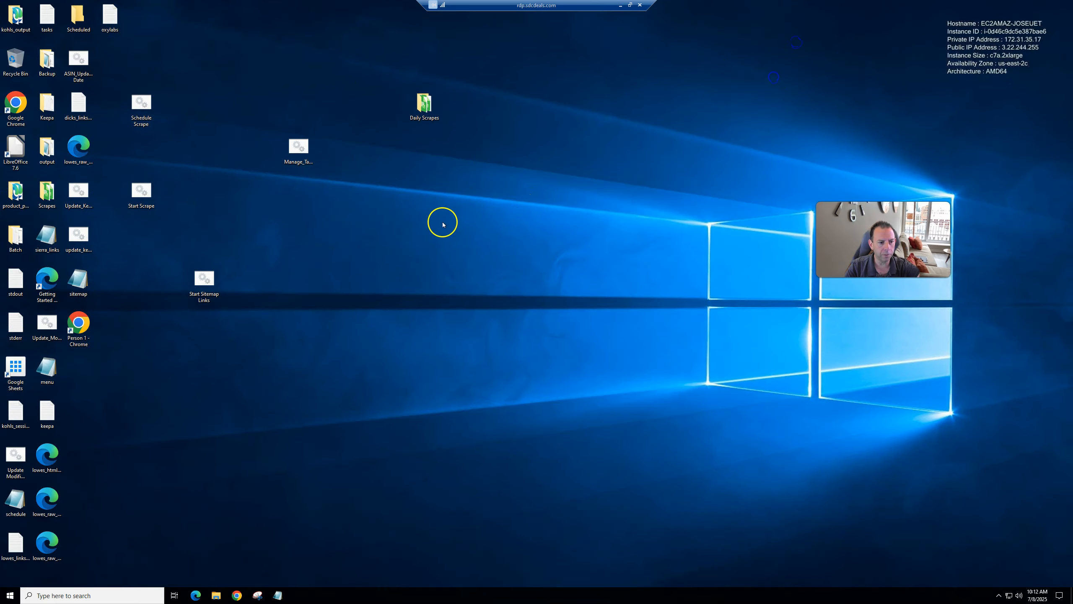
pyautogui.click(78, 323)
pyautogui.click(96, 383)
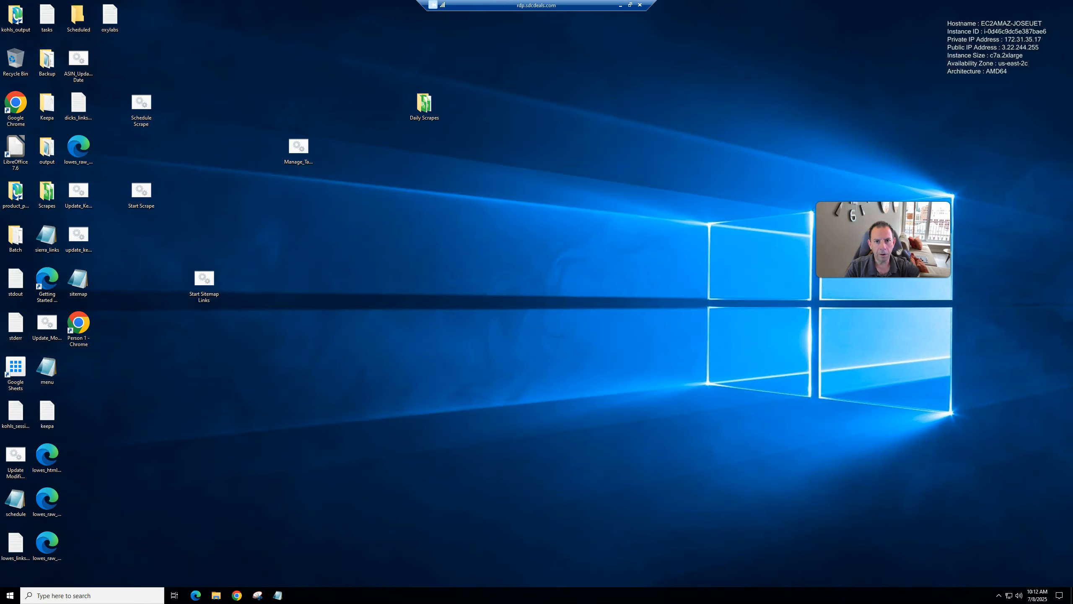
# Step: Restore the remote desktop session into a window and open the oxylabs file on its desktop
pyautogui.click(629, 5)
pyautogui.moveTo(502, 41); pyautogui.dragTo(636, 21)
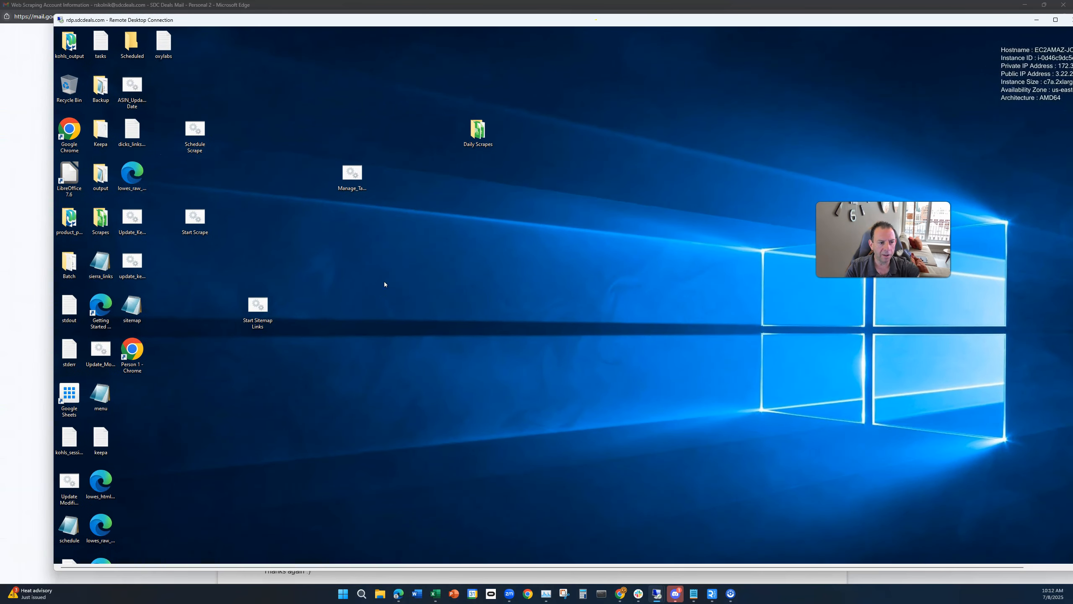
pyautogui.doubleClick(160, 48)
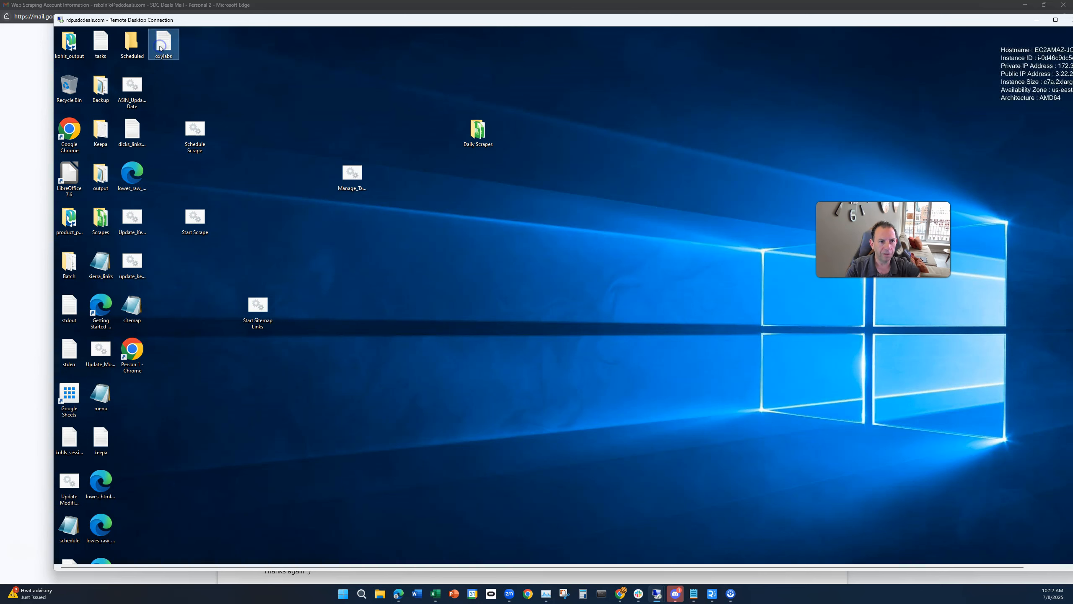
pyautogui.doubleClick(165, 49)
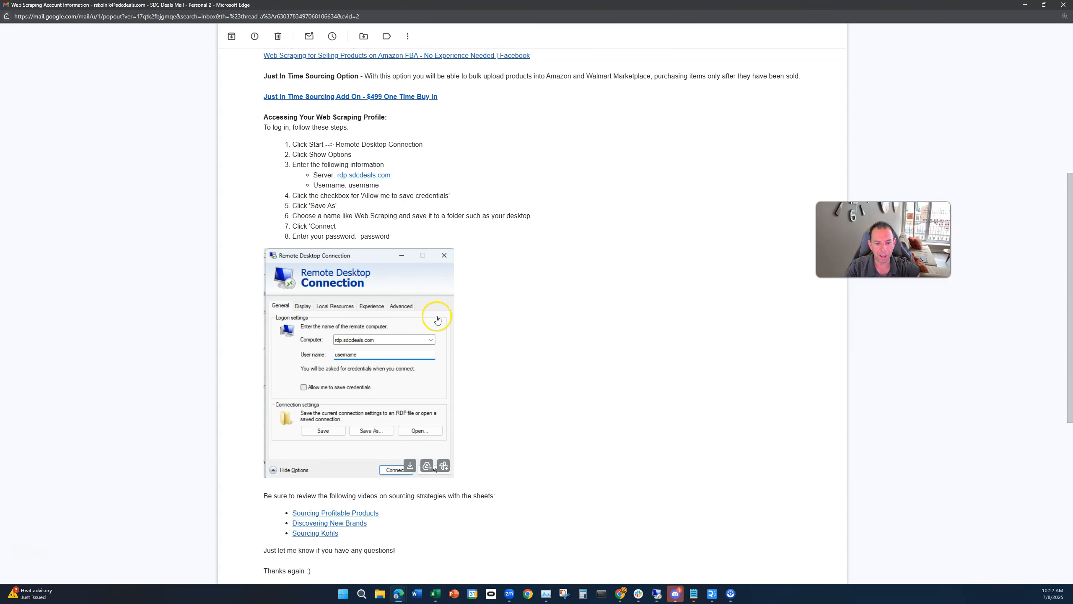
# Step: Switch to the Oxylabs dashboard tab and copy the Web Scraper API username
pyautogui.moveTo(398, 593)
pyautogui.click(398, 530)
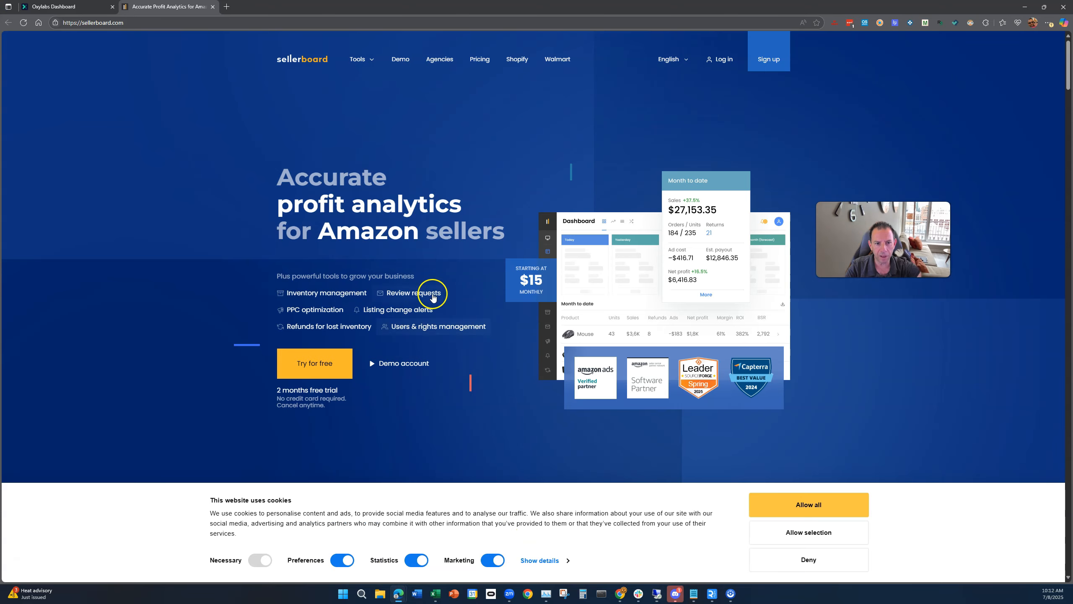
pyautogui.click(74, 6)
pyautogui.moveTo(425, 180); pyautogui.dragTo(361, 181)
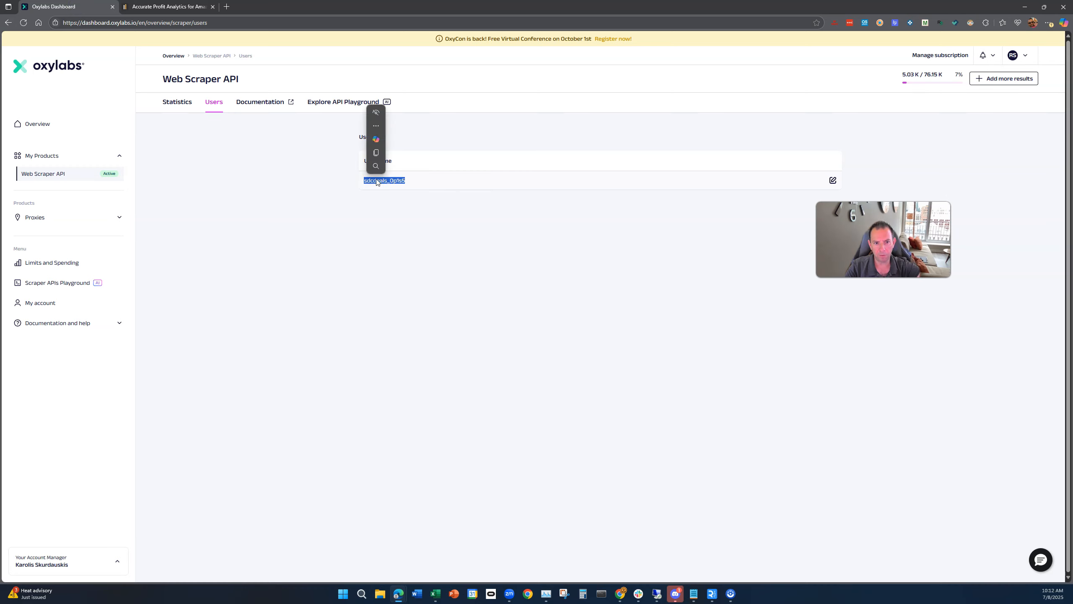
pyautogui.click(386, 202)
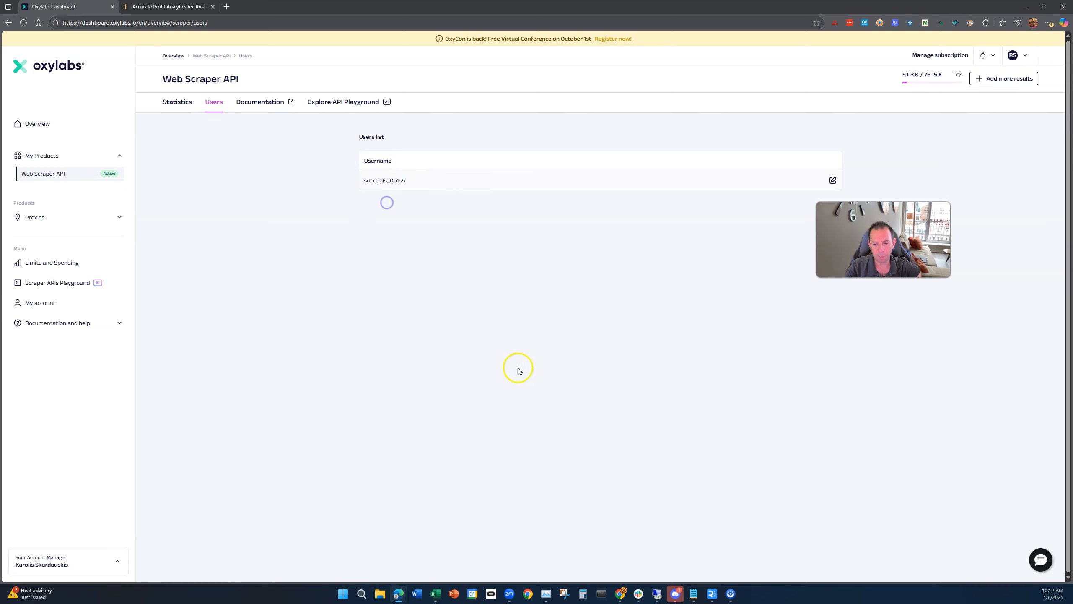
# Step: Switch back to the remote desktop and move the keepa file icon into the open area near the top
pyautogui.moveTo(657, 594)
pyautogui.click(678, 562)
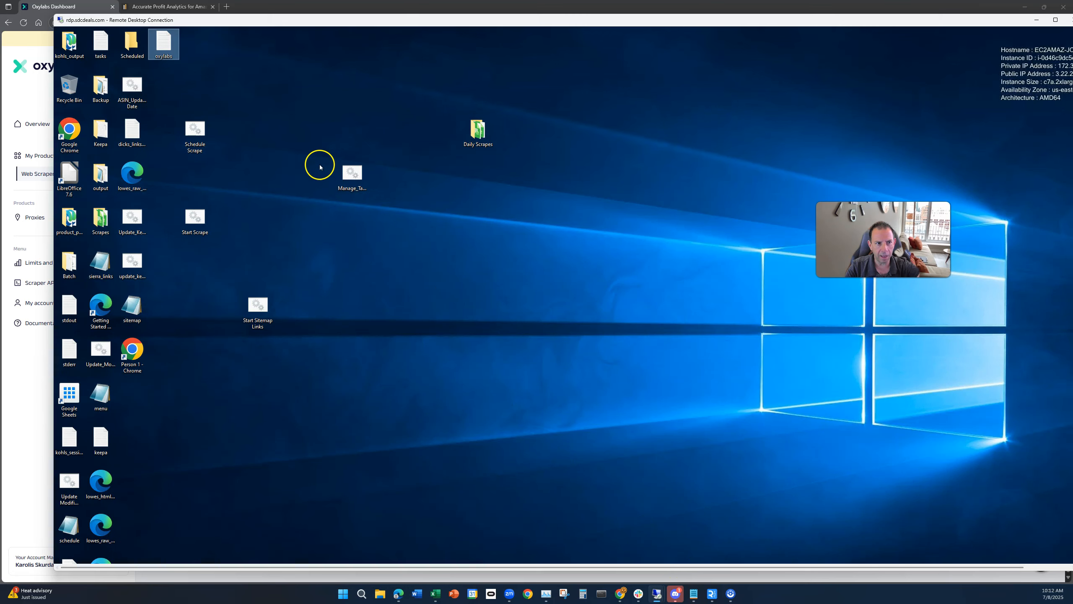
pyautogui.rightClick(299, 59)
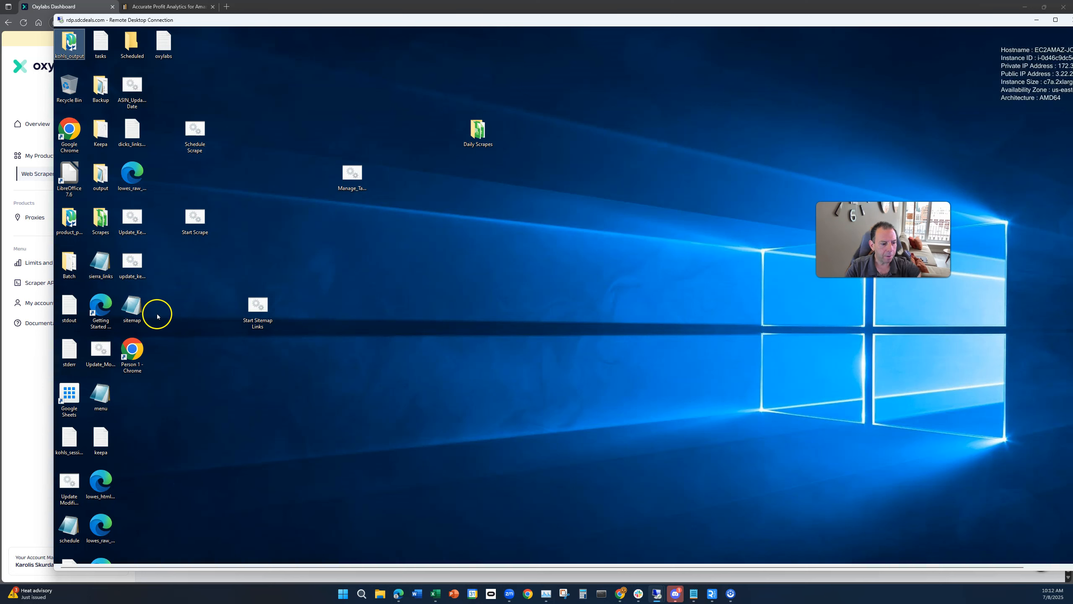
pyautogui.moveTo(101, 437); pyautogui.dragTo(285, 117)
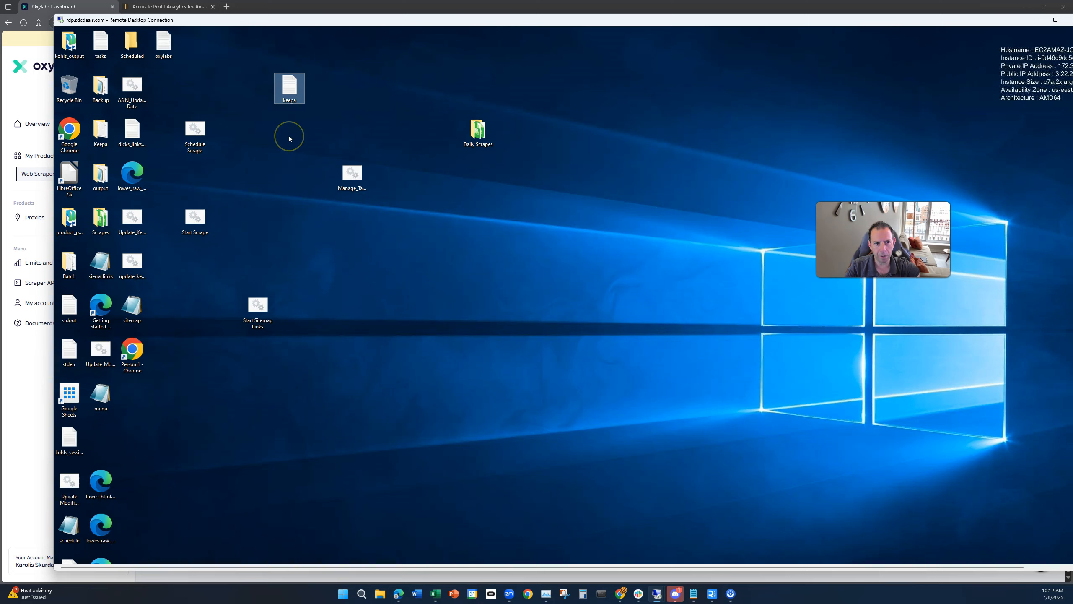
pyautogui.doubleClick(288, 98)
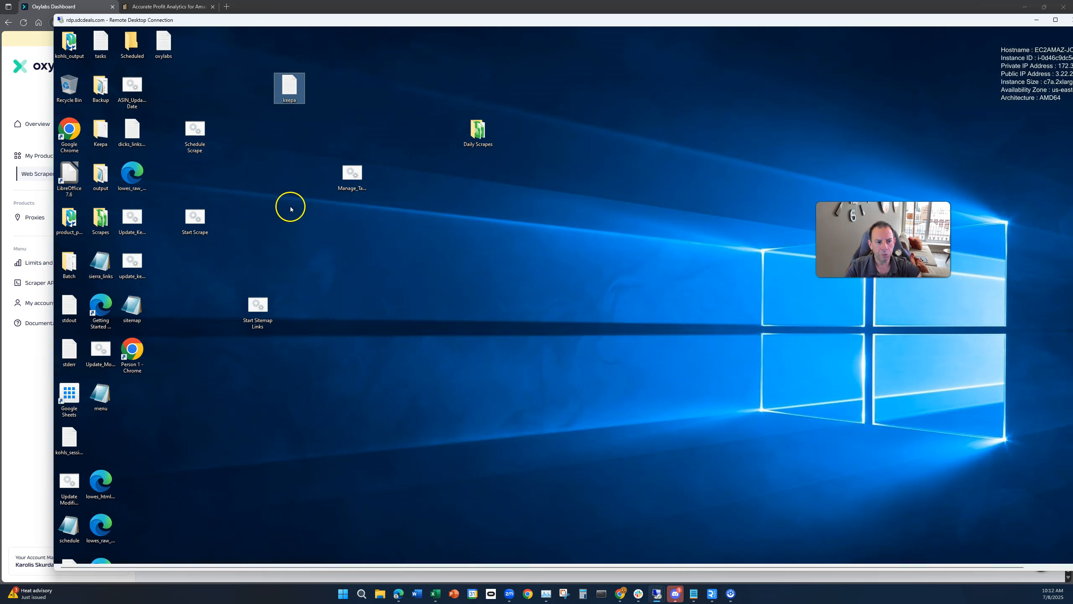
# Step: Launch Start Scrape and run the Kohls Scrape from the Batch File Runner
pyautogui.doubleClick(196, 223)
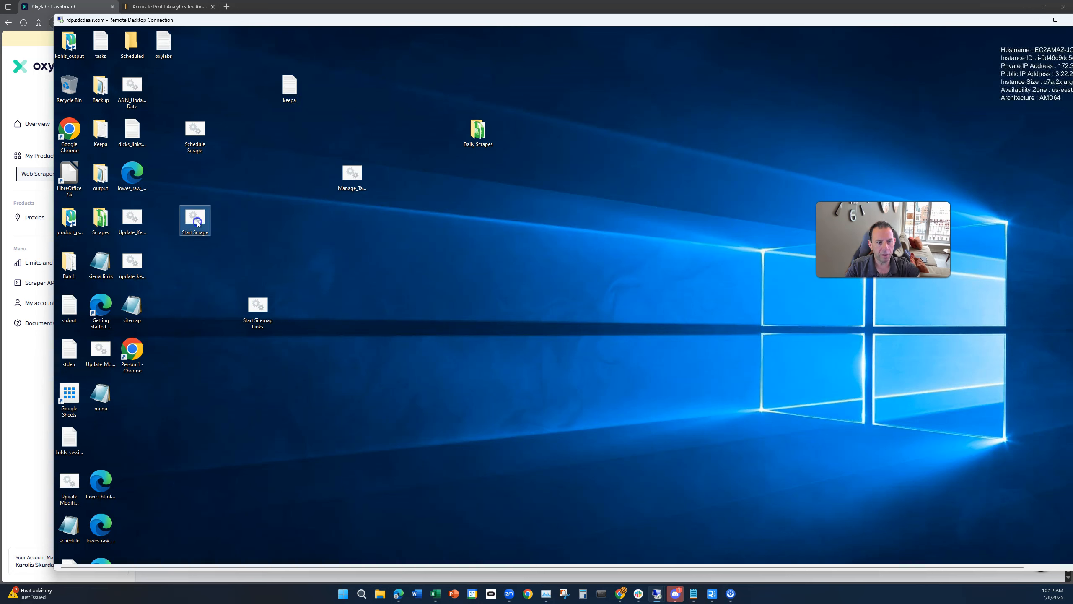
pyautogui.click(234, 149)
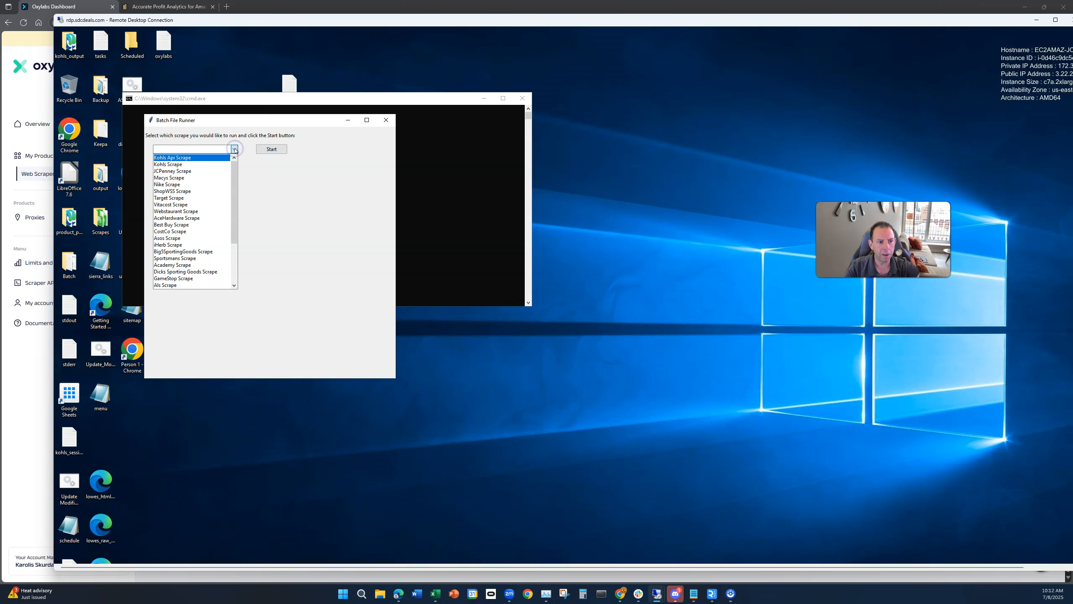
pyautogui.moveTo(233, 168); pyautogui.dragTo(239, 192)
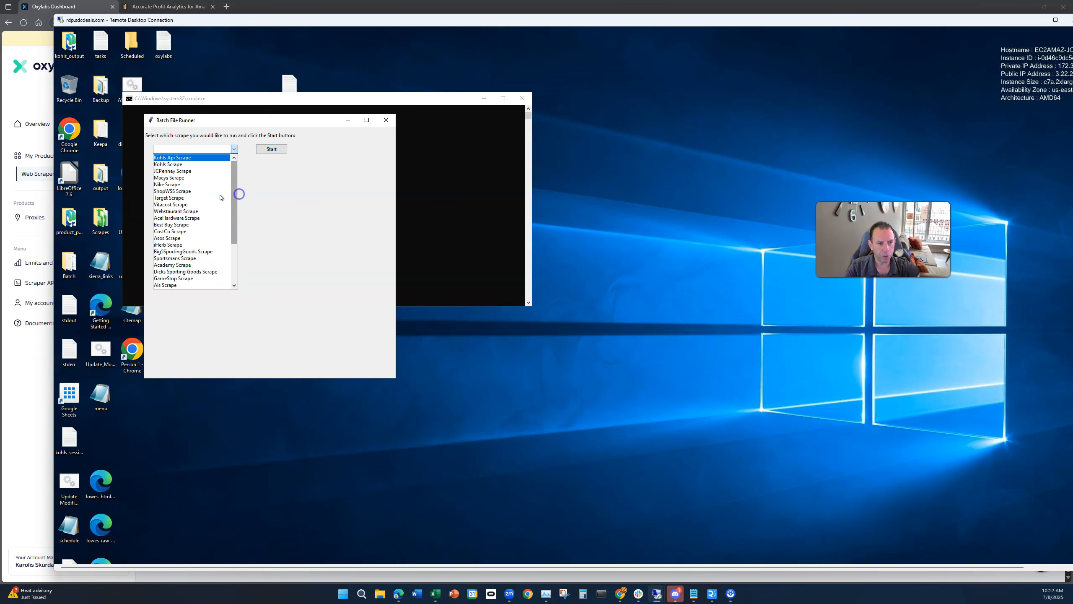
pyautogui.click(189, 165)
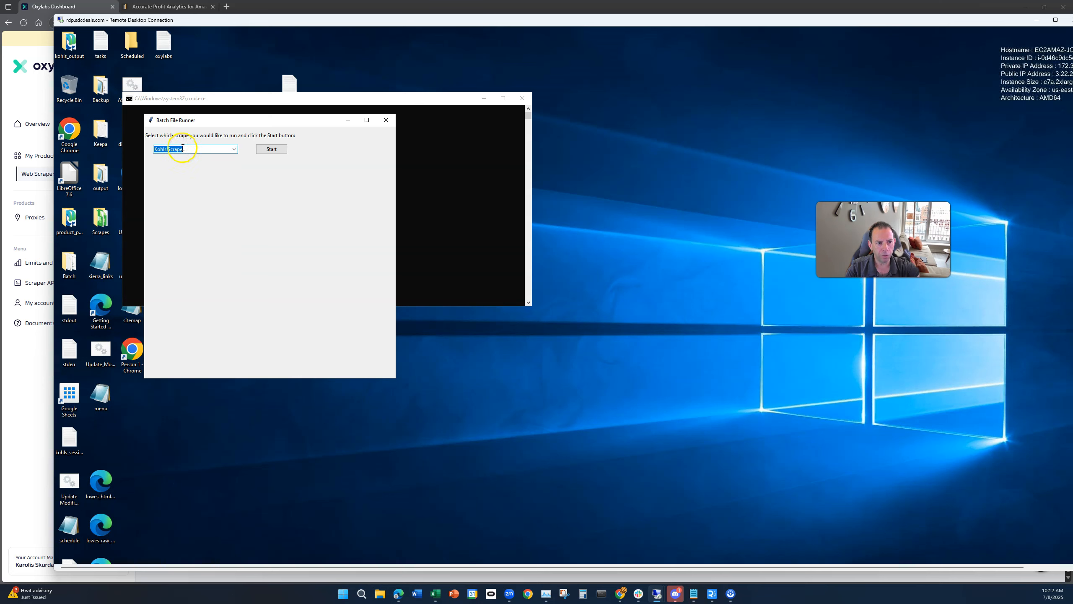
pyautogui.click(272, 149)
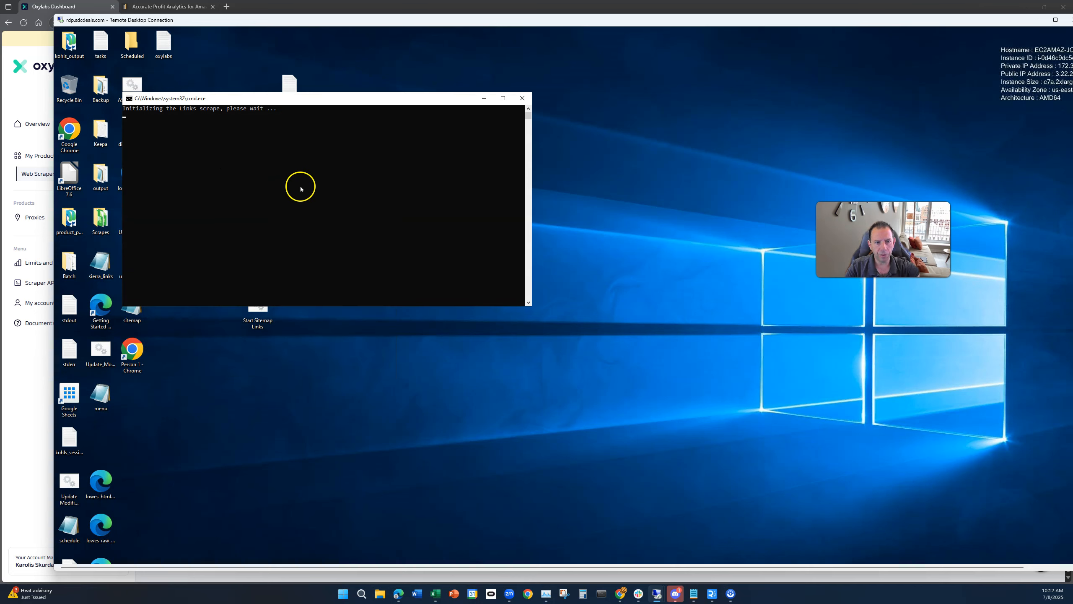
# Step: Answer the scraper prompts: search by term, search term shoes, 2 pages, and a 20 percent discount
pyautogui.moveTo(439, 21); pyautogui.dragTo(395, 16)
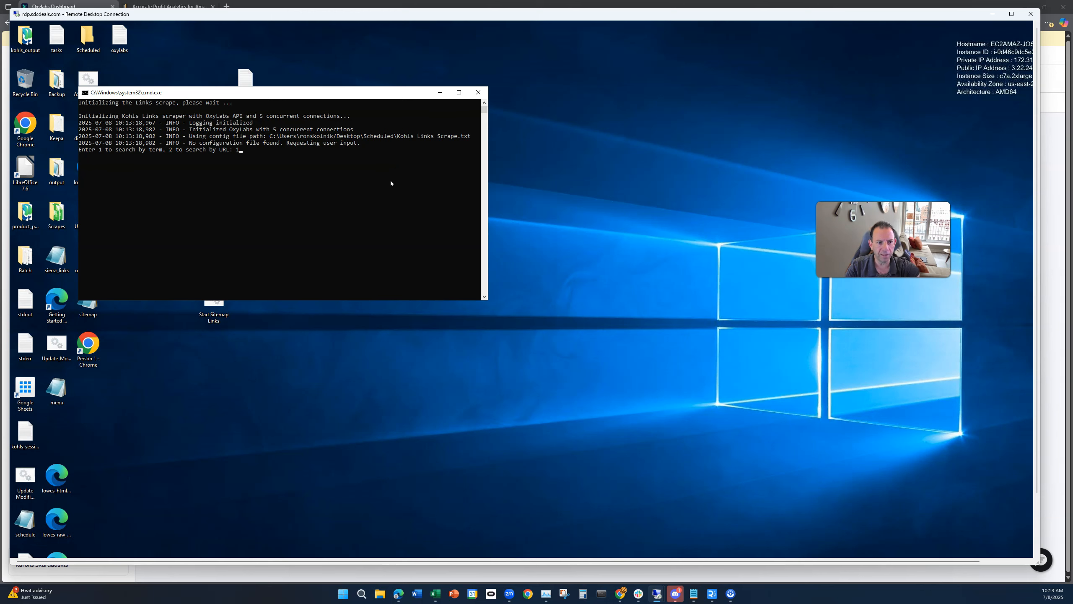
pyautogui.write('1')
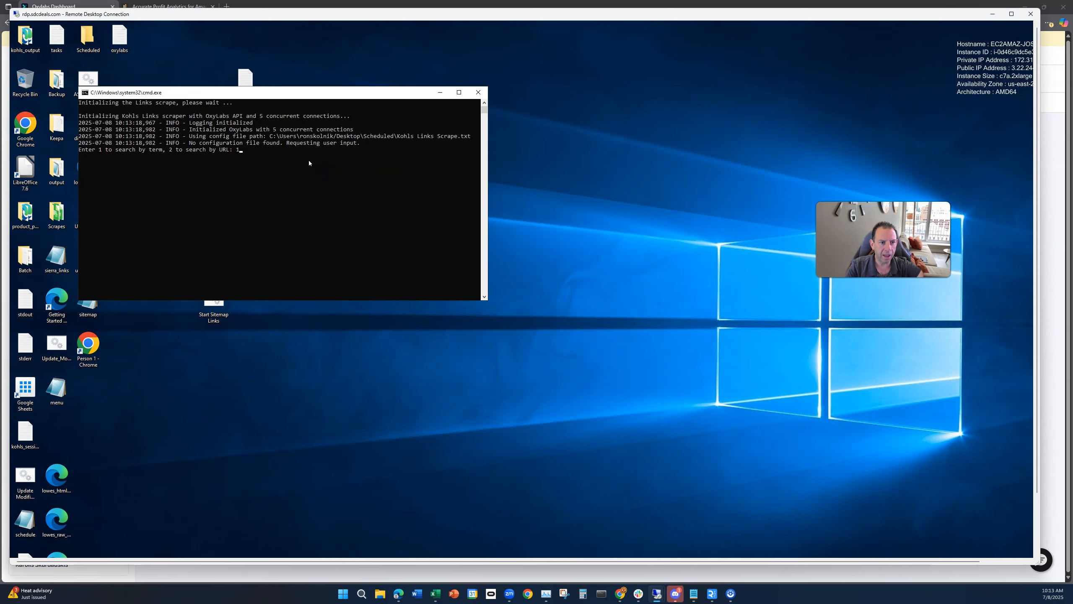
pyautogui.click(271, 144)
pyautogui.press('Return')
pyautogui.press('Return')
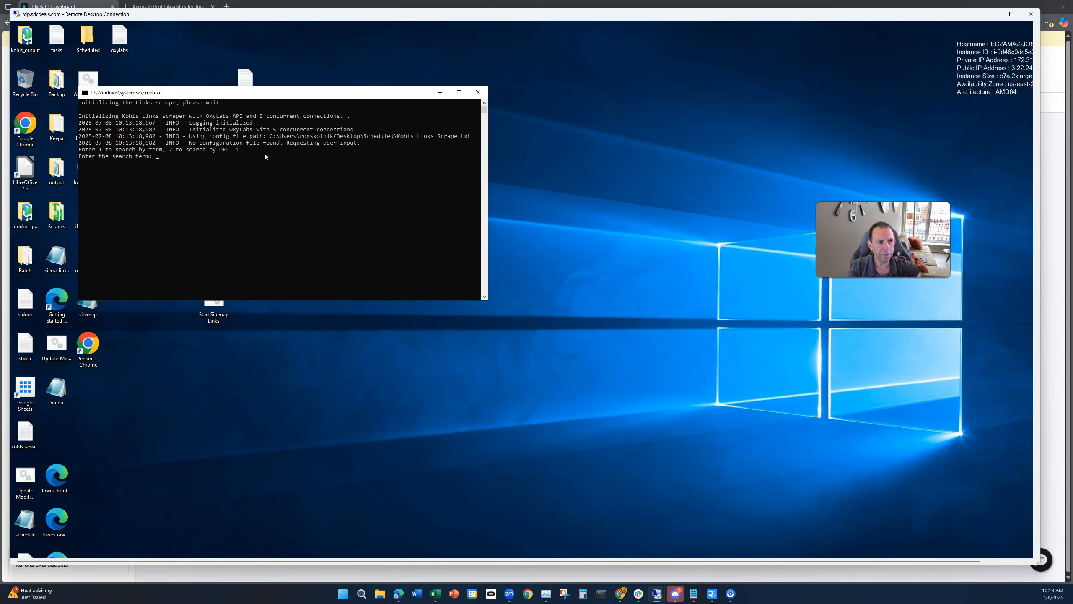
pyautogui.write('shoes')
pyautogui.press('Return')
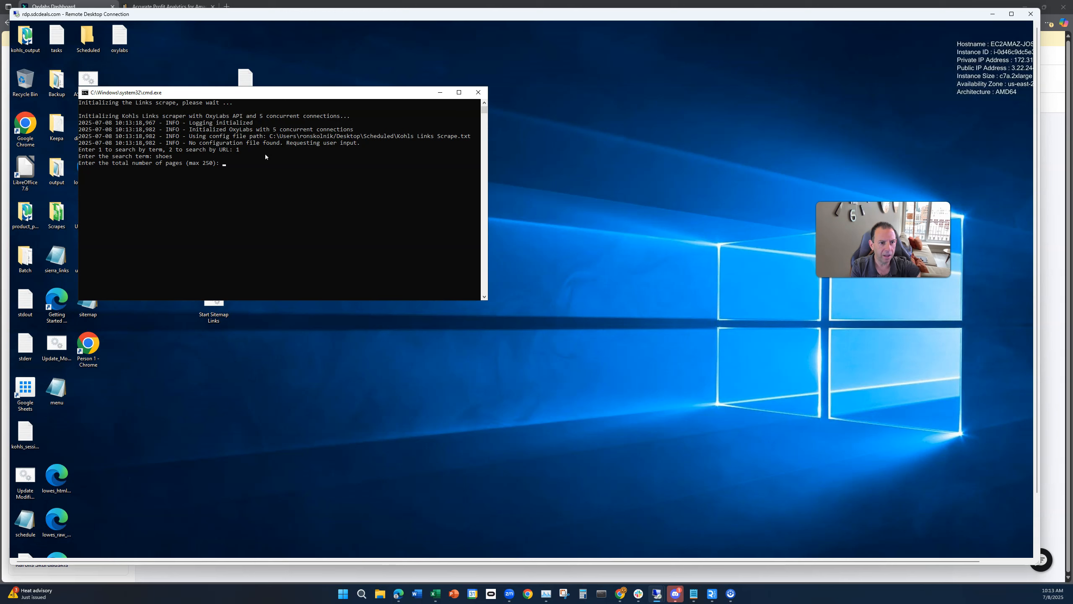
pyautogui.write('2')
pyautogui.press('Return')
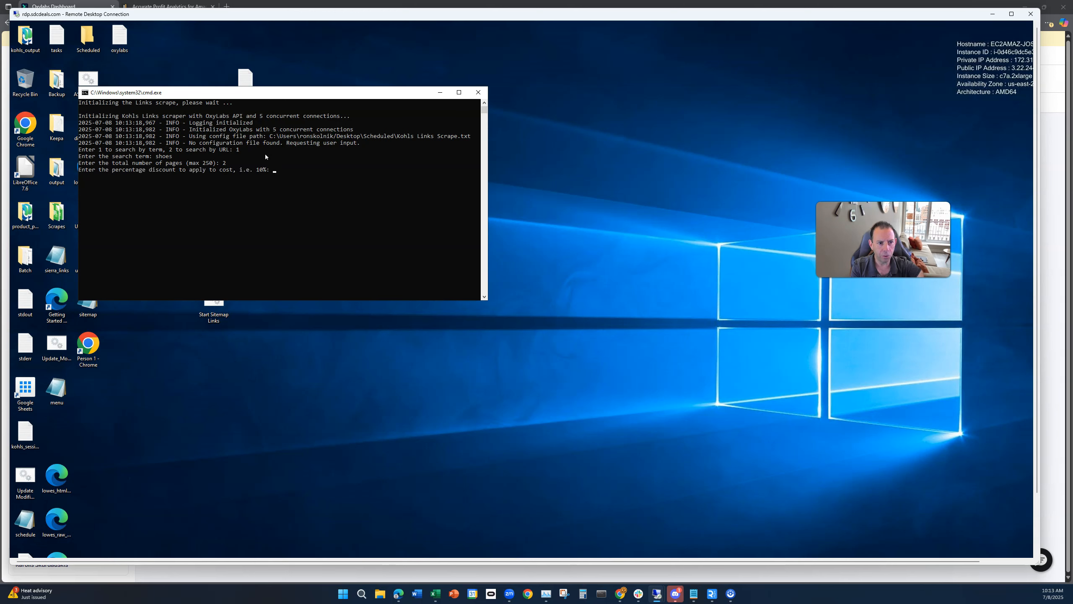
pyautogui.write('20')
pyautogui.press('Return')
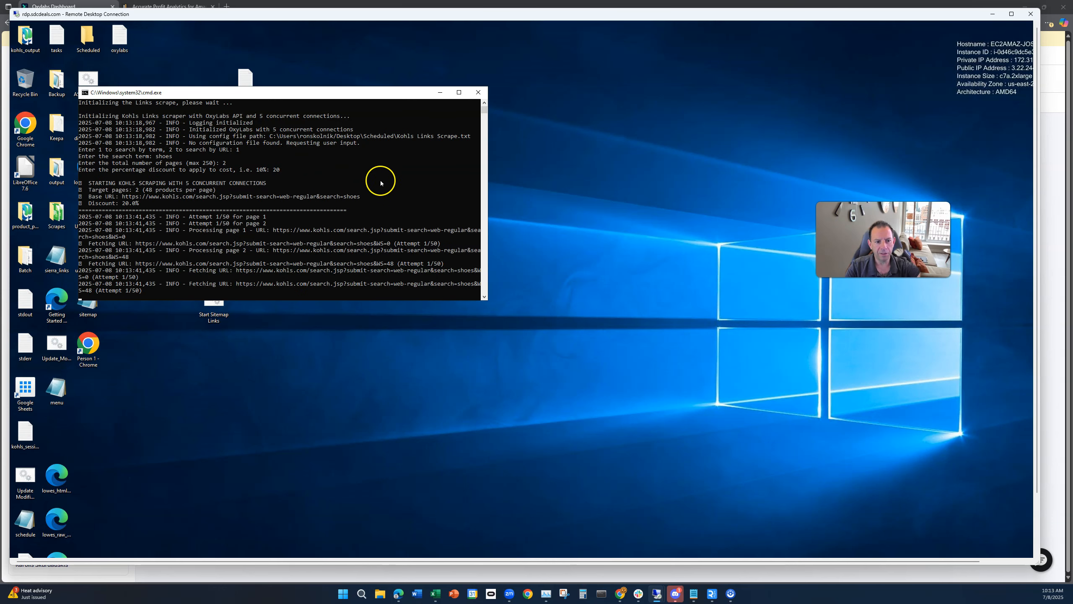
# Step: Follow the scrape's progress in the console and the automated Keepa browser window
pyautogui.scroll(-2, 398, 190)
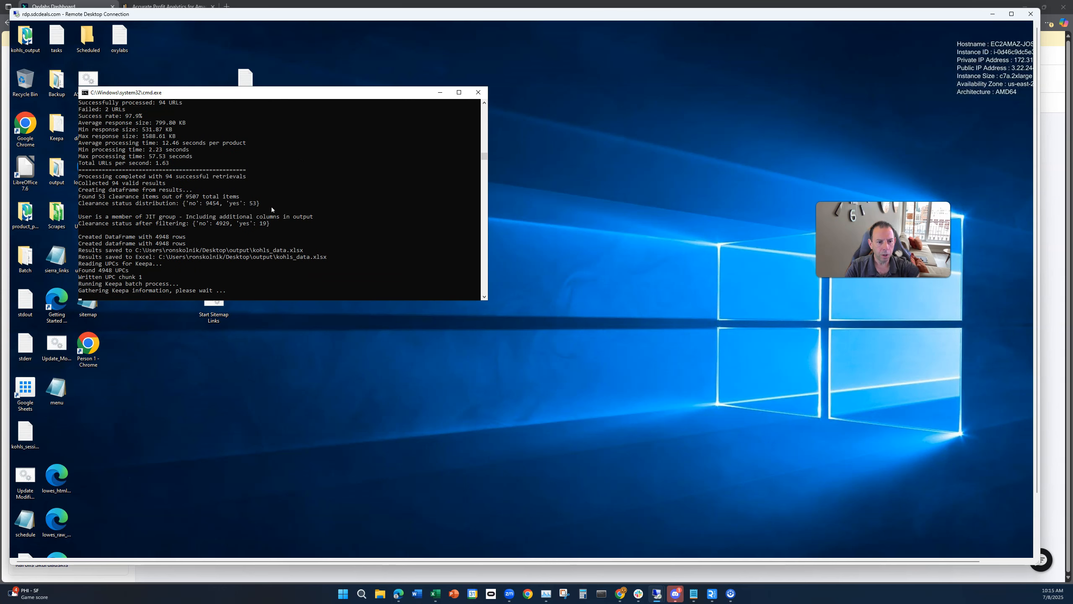
pyautogui.click(301, 204)
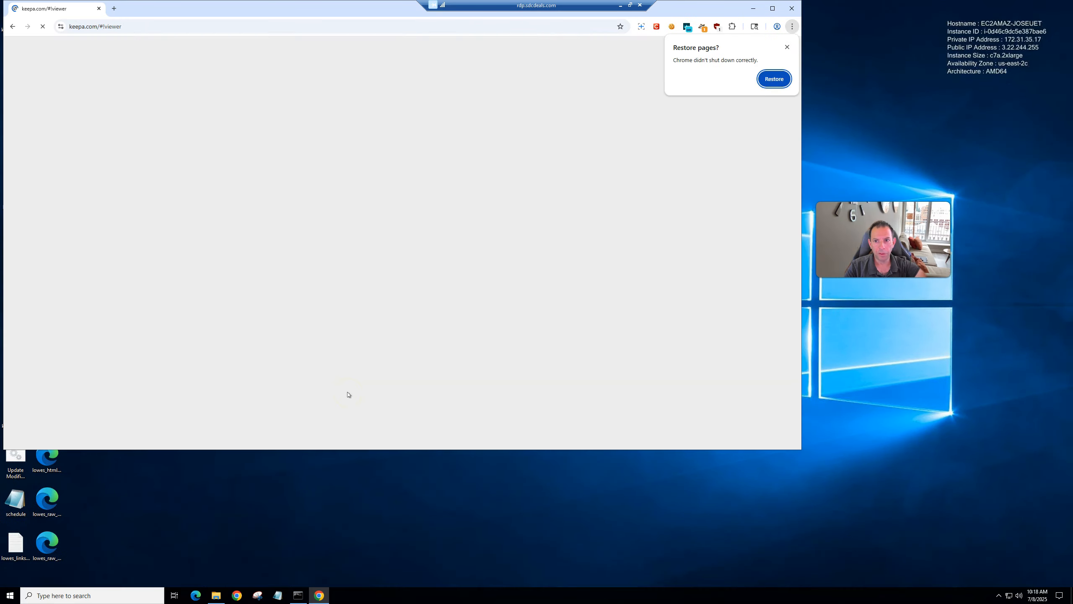
pyautogui.click(784, 48)
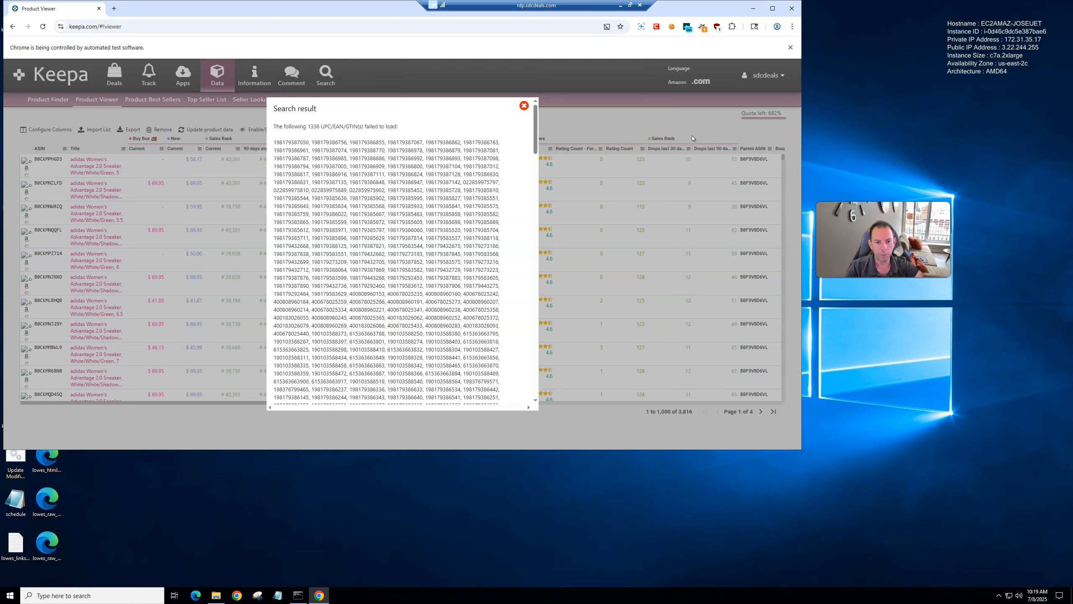
# Step: Close the Keepa failed-codes search result and confirm the column presets dialog with the pasted entry
pyautogui.press('Escape')
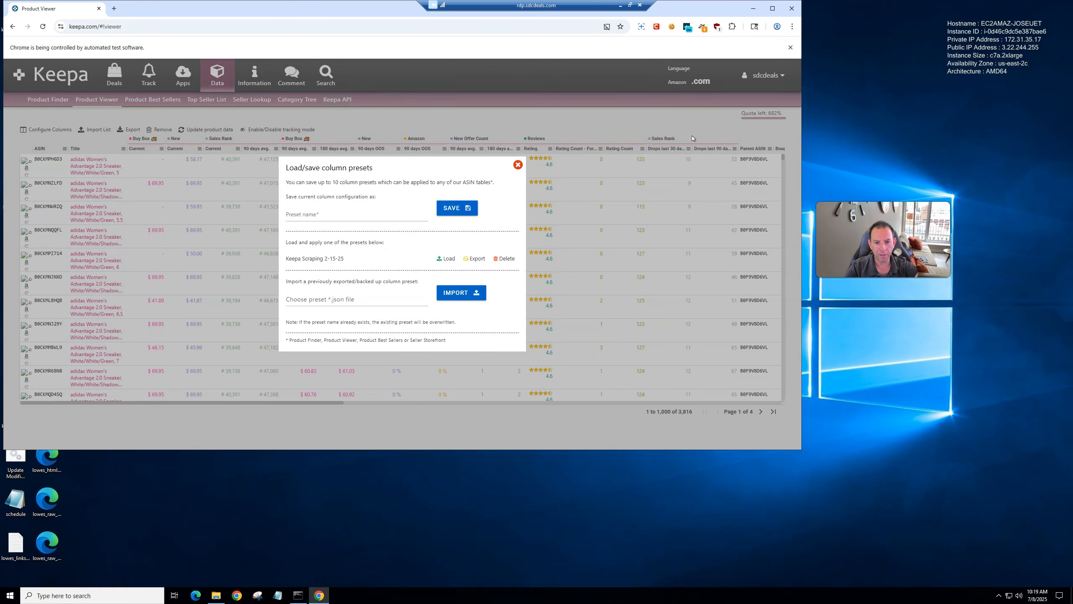
pyautogui.write('C:\\Temp\\keepascraping21525.json')
pyautogui.press('Return')
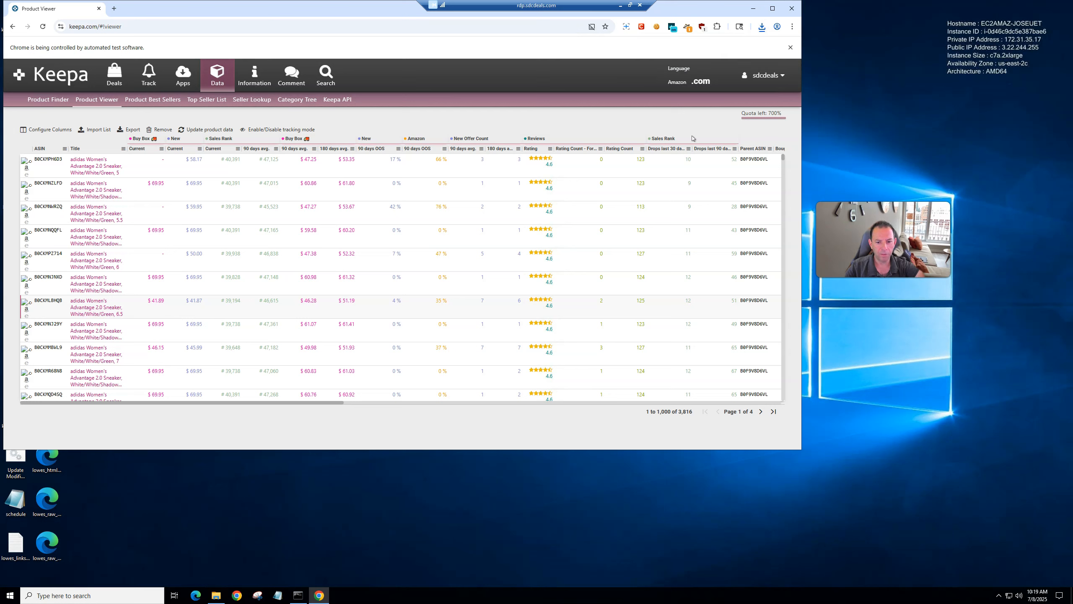
# Step: Close the finished scrape console and open the Kohls_07_08_25_10_21 spreadsheet from the Scrapes folder
pyautogui.click(47, 545)
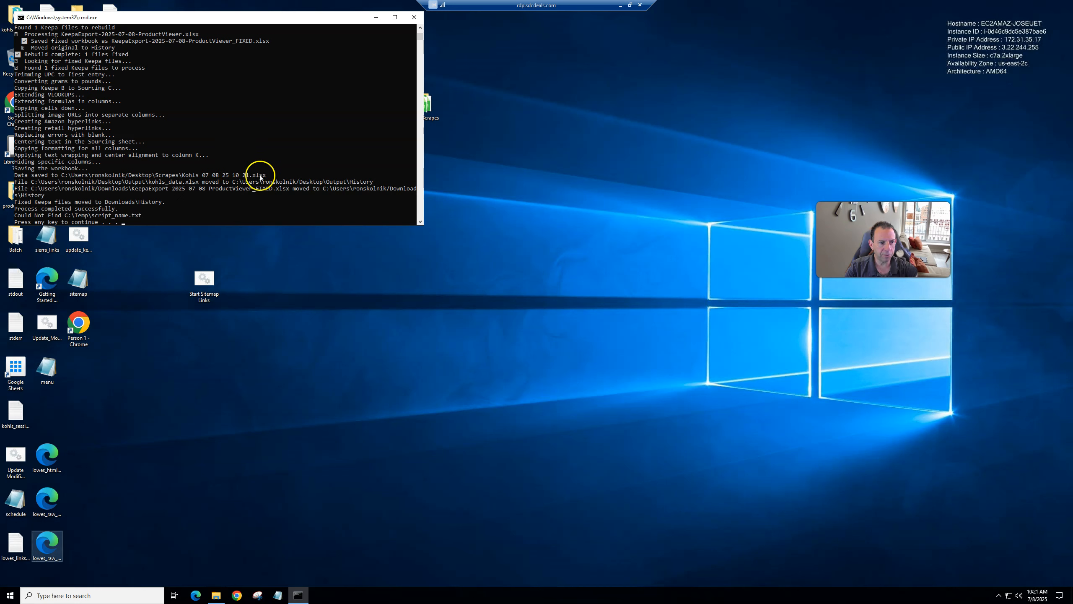
pyautogui.click(410, 17)
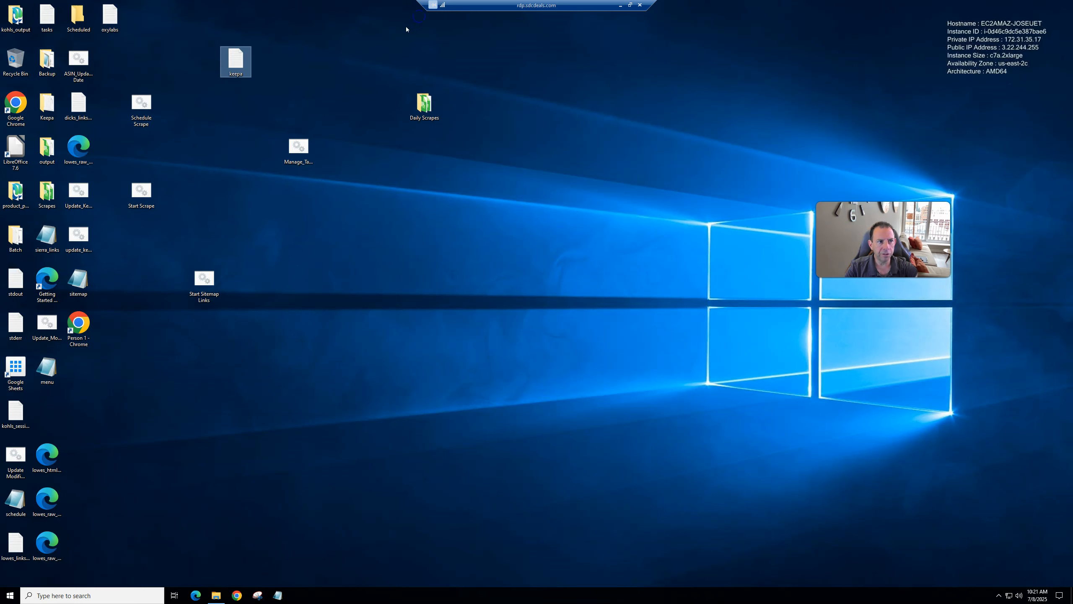
pyautogui.click(202, 124)
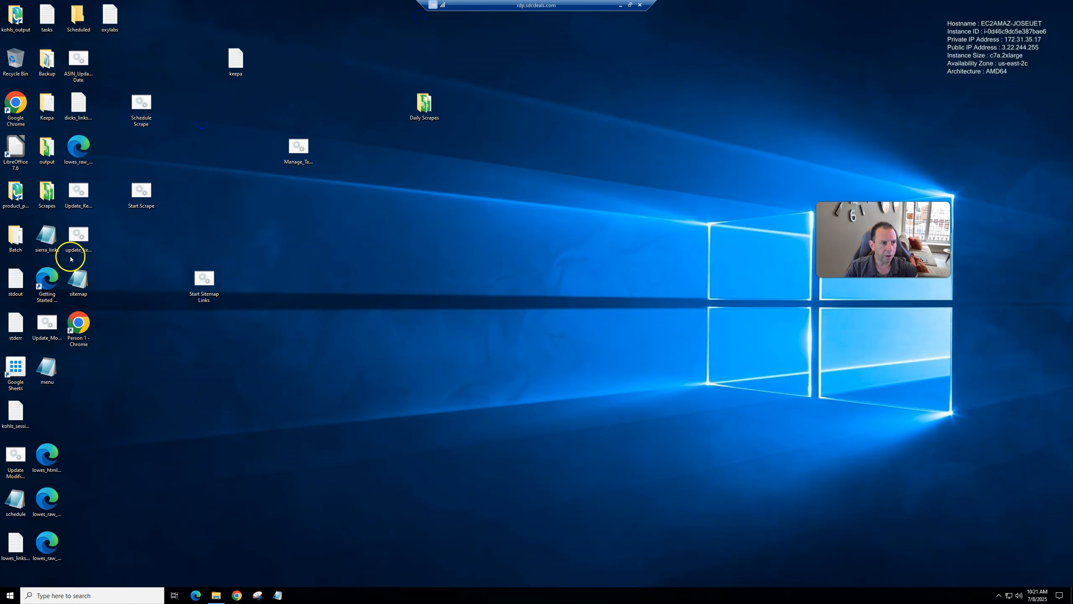
pyautogui.press('s')
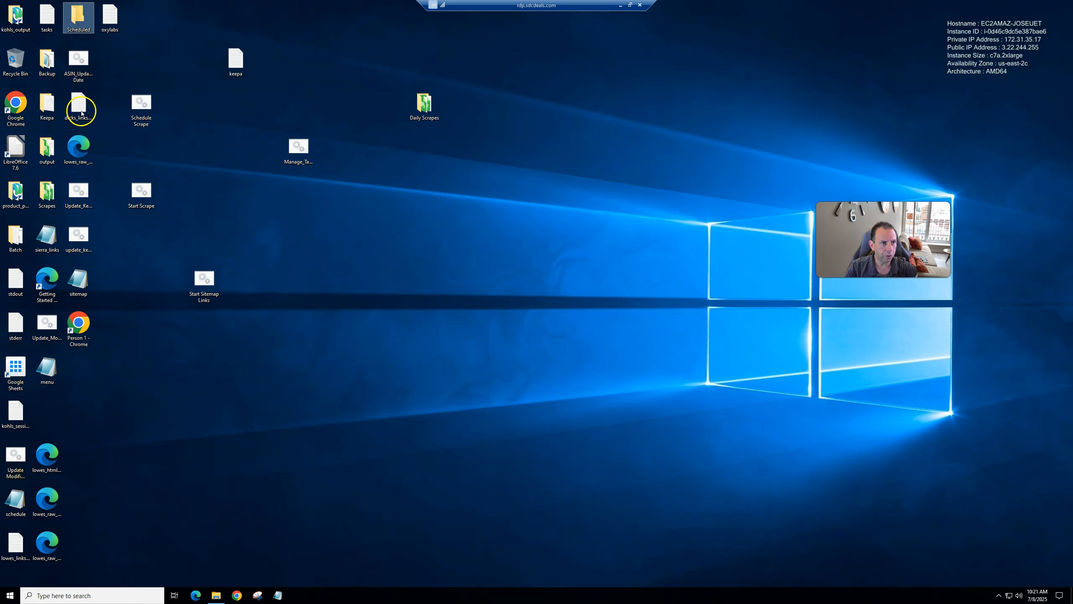
pyautogui.doubleClick(48, 184)
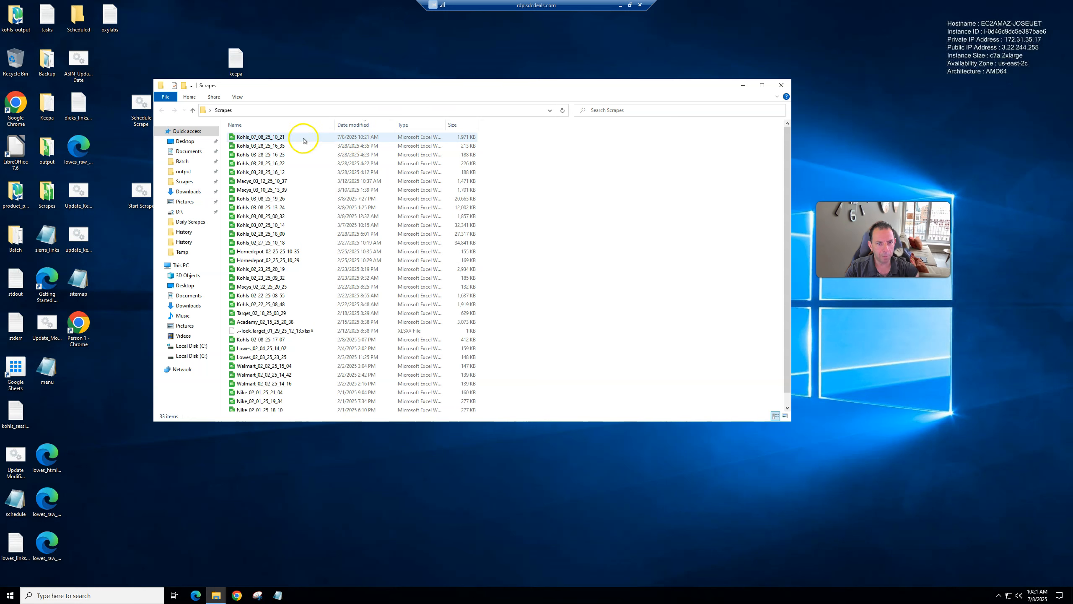
pyautogui.doubleClick(274, 138)
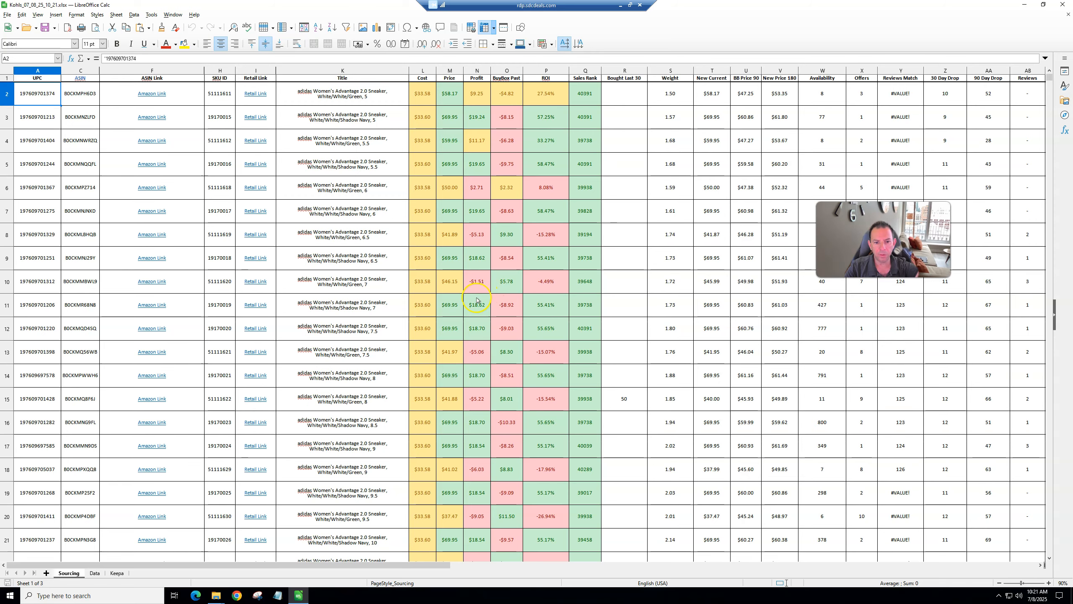
# Step: Browse the output spreadsheet's Sourcing sheet from the top down to its last rows
pyautogui.click(476, 311)
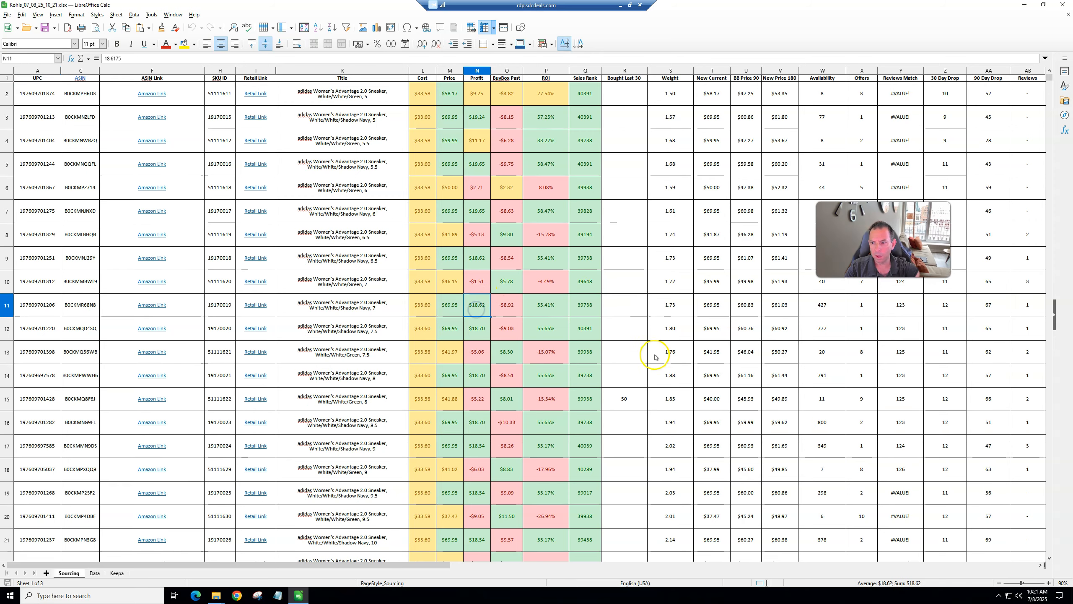
pyautogui.scroll(-8, 659, 350)
pyautogui.scroll(-20, 693, 341)
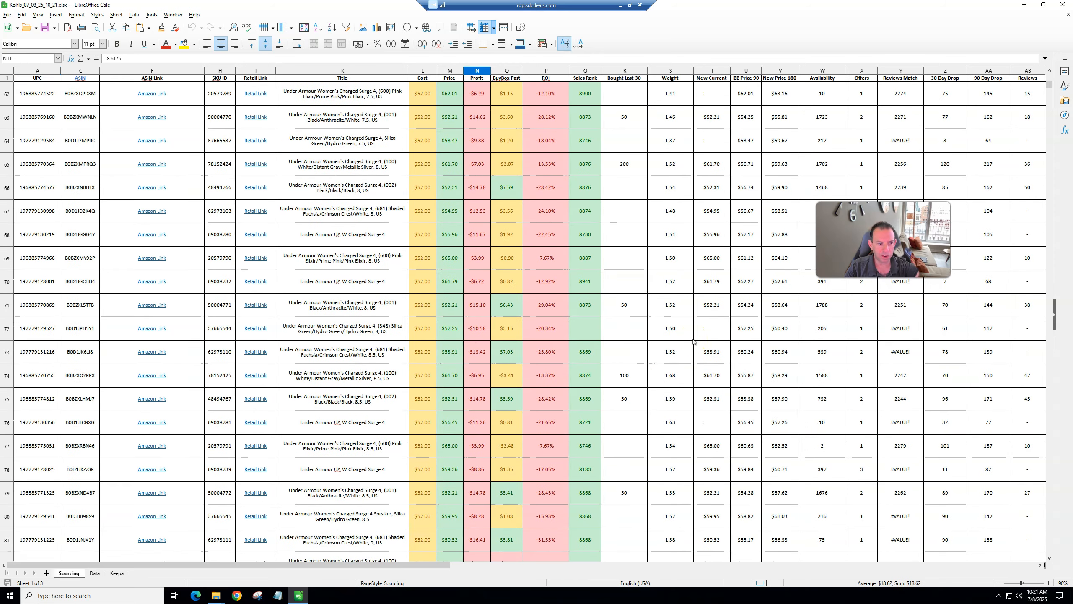
pyautogui.scroll(-20, 693, 342)
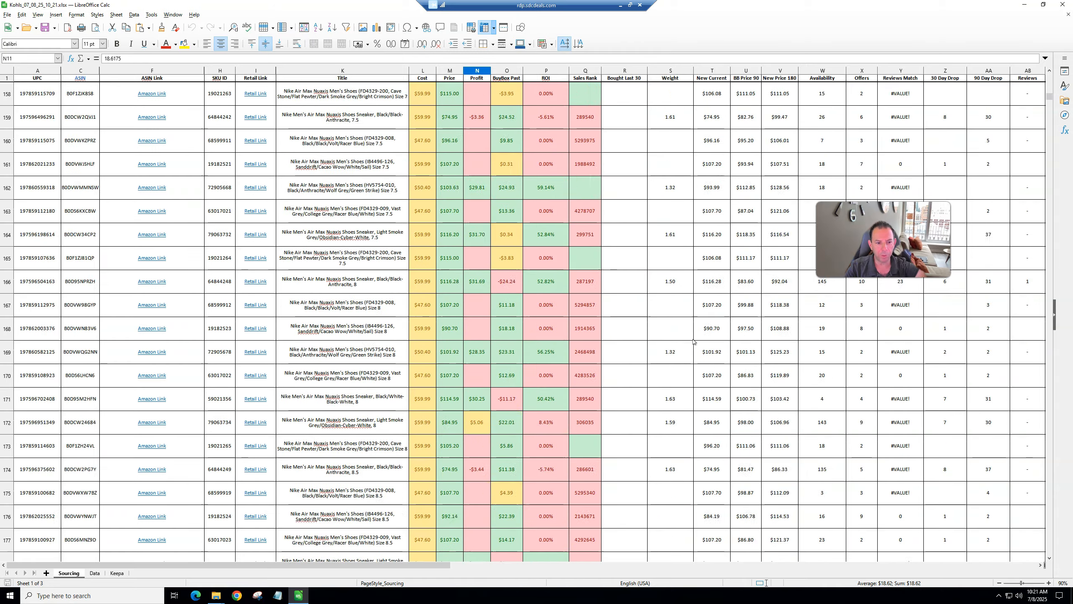
pyautogui.scroll(-20, 693, 341)
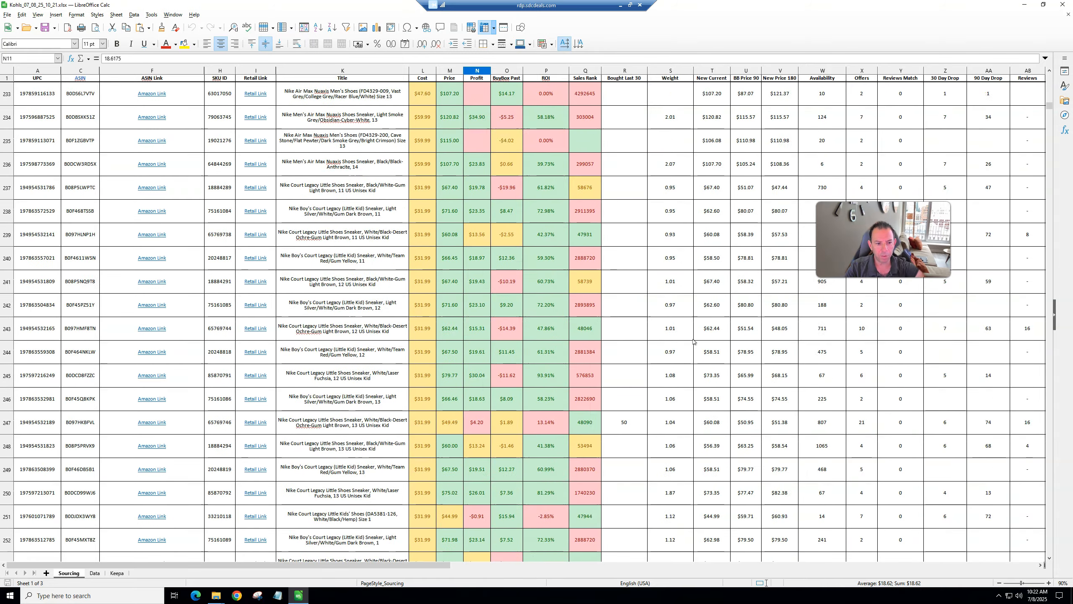
pyautogui.scroll(-20, 693, 341)
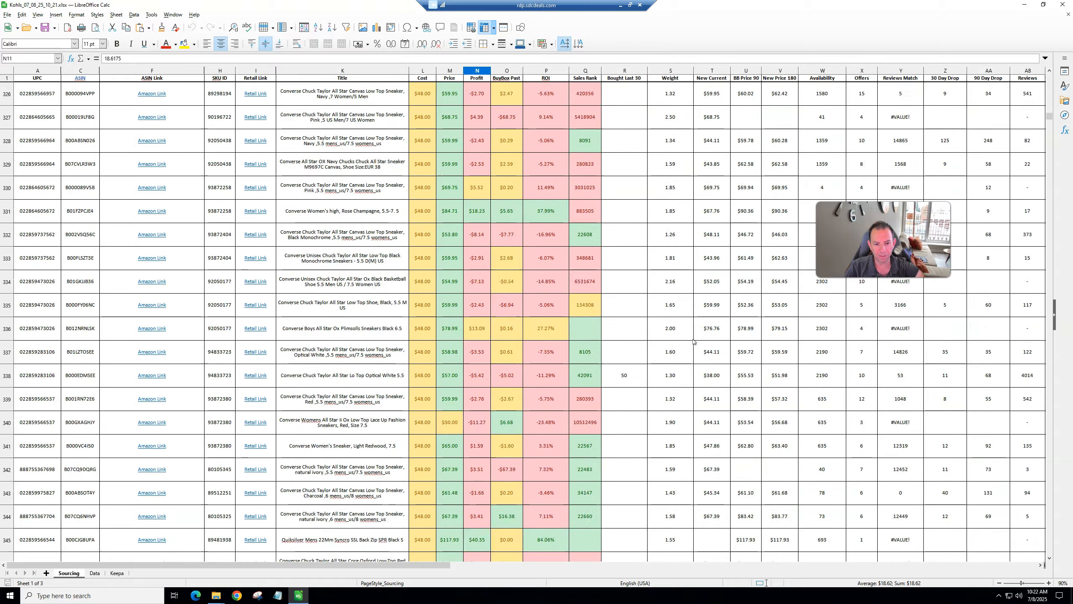
pyautogui.scroll(-20, 692, 341)
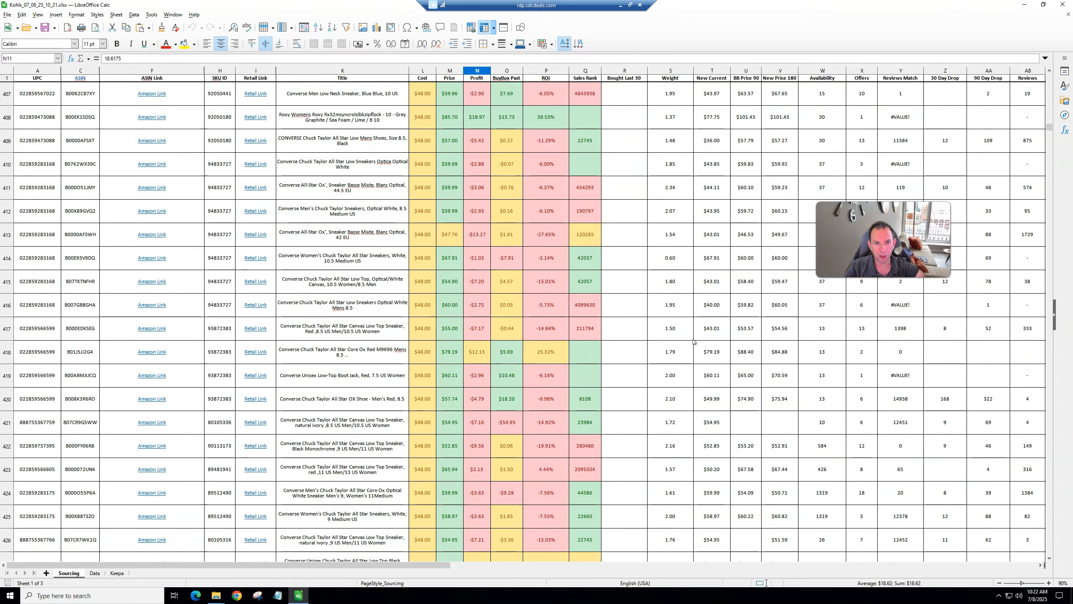
pyautogui.scroll(-5, 692, 341)
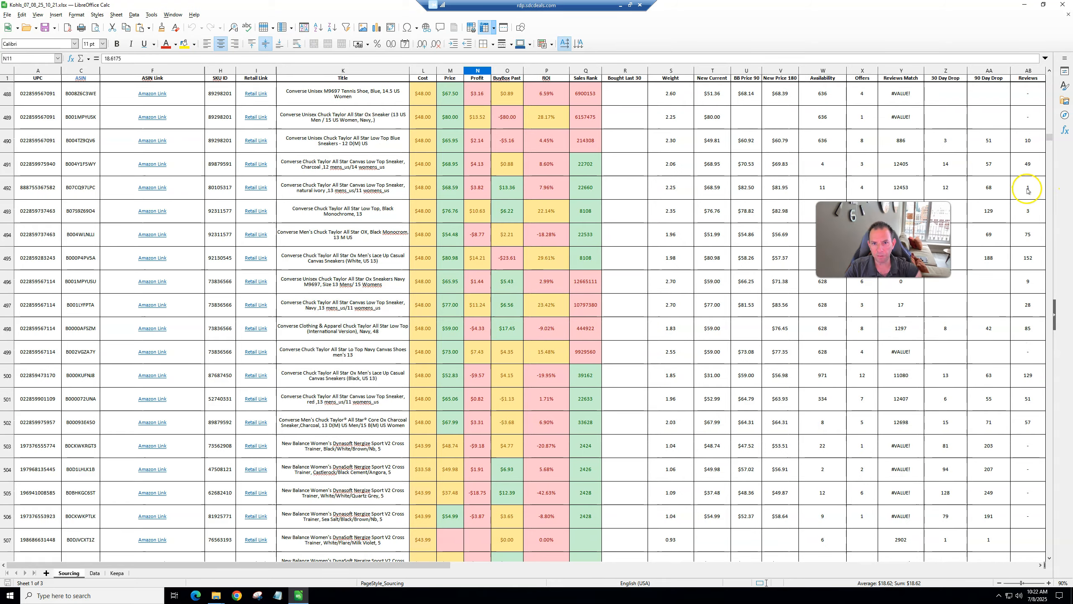
pyautogui.moveTo(1050, 137); pyautogui.dragTo(1050, 545)
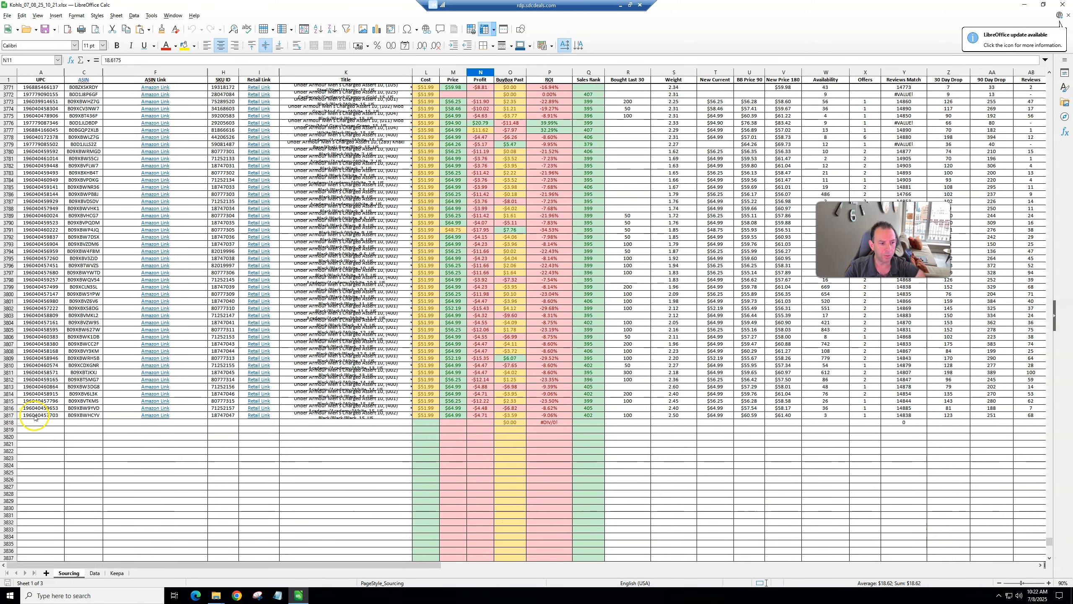
pyautogui.click(344, 335)
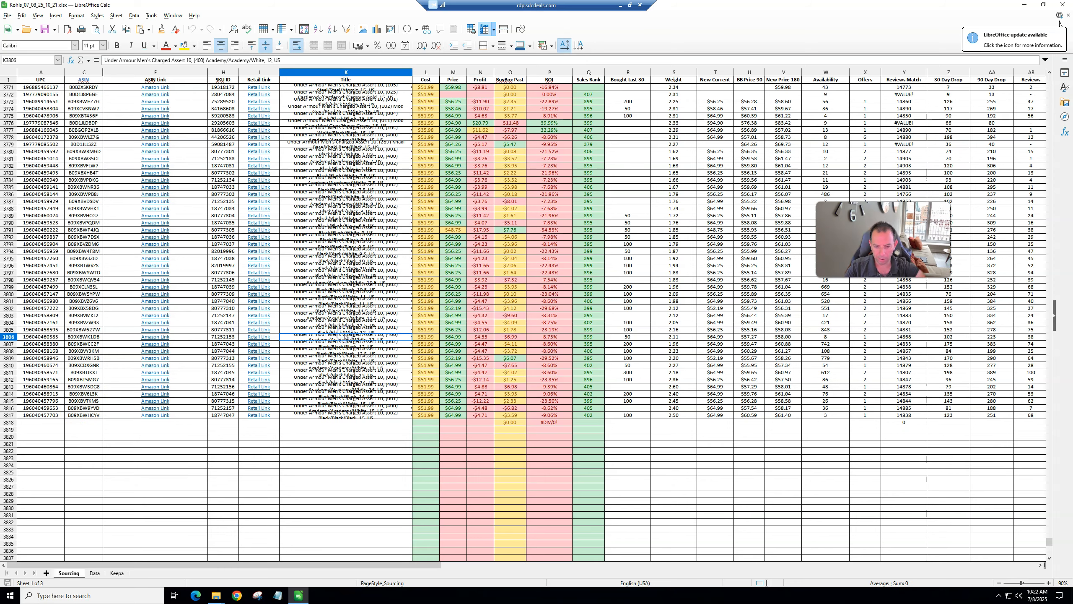
# Step: Turn on AutoFilter for the Sourcing sheet's data, using the first row as column headers
pyautogui.hotkey('ctrl', 'Home')
pyautogui.click(448, 211)
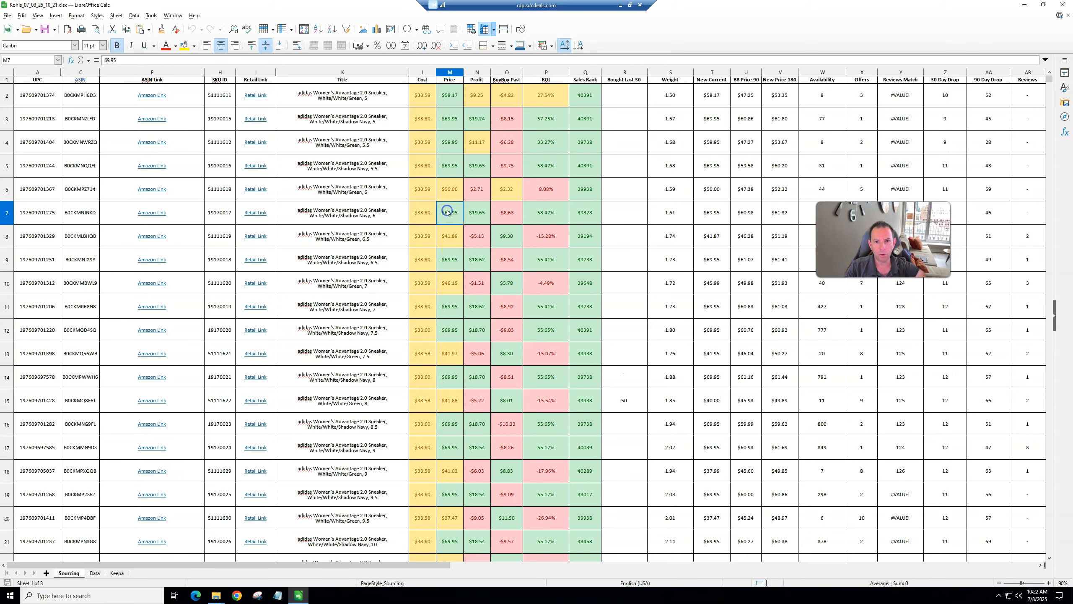
pyautogui.click(514, 152)
pyautogui.hotkey('ctrl', 'shift', 'l')
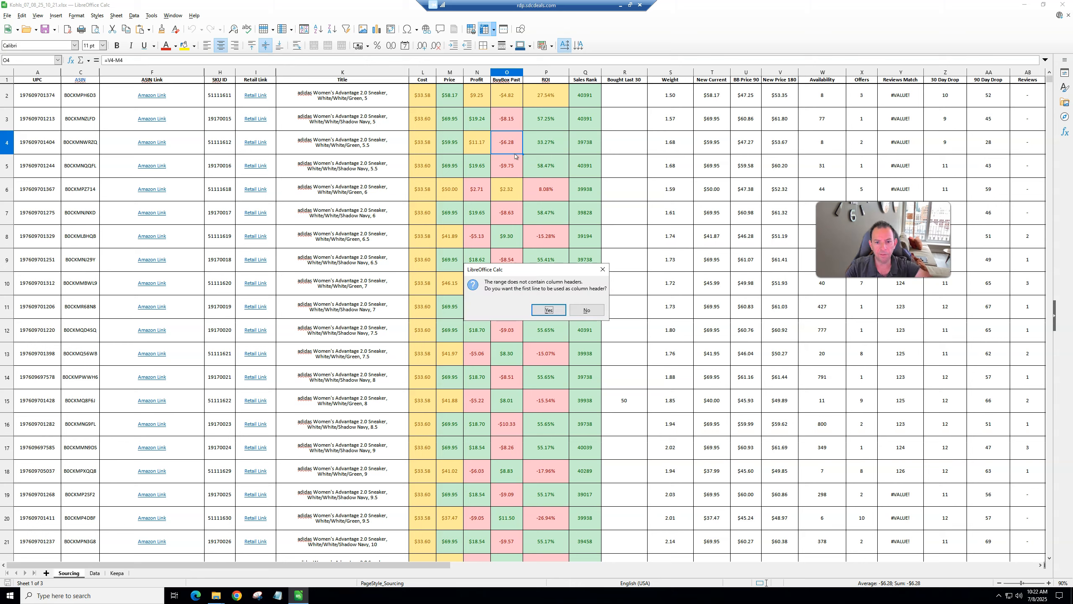
pyautogui.click(545, 308)
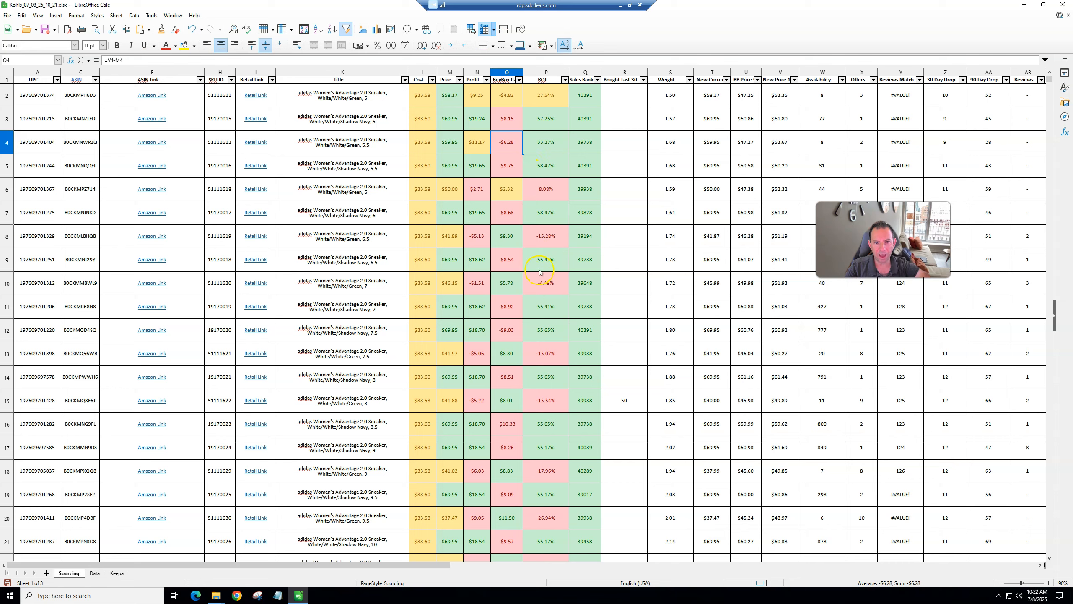
# Step: Inspect the cost, price, profit, Buy Box, ROI and sales rank cells of an adidas Advantage 2.0 row and browse further rows
pyautogui.click(370, 305)
pyautogui.scroll(-1, 370, 306)
pyautogui.scroll(-2, 212, 290)
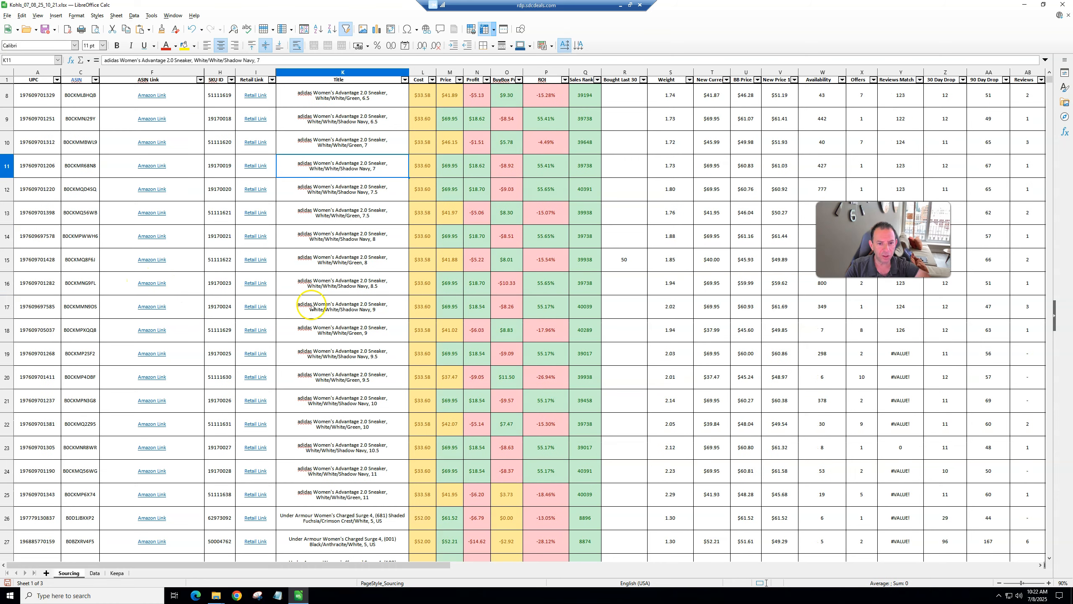
pyautogui.click(471, 218)
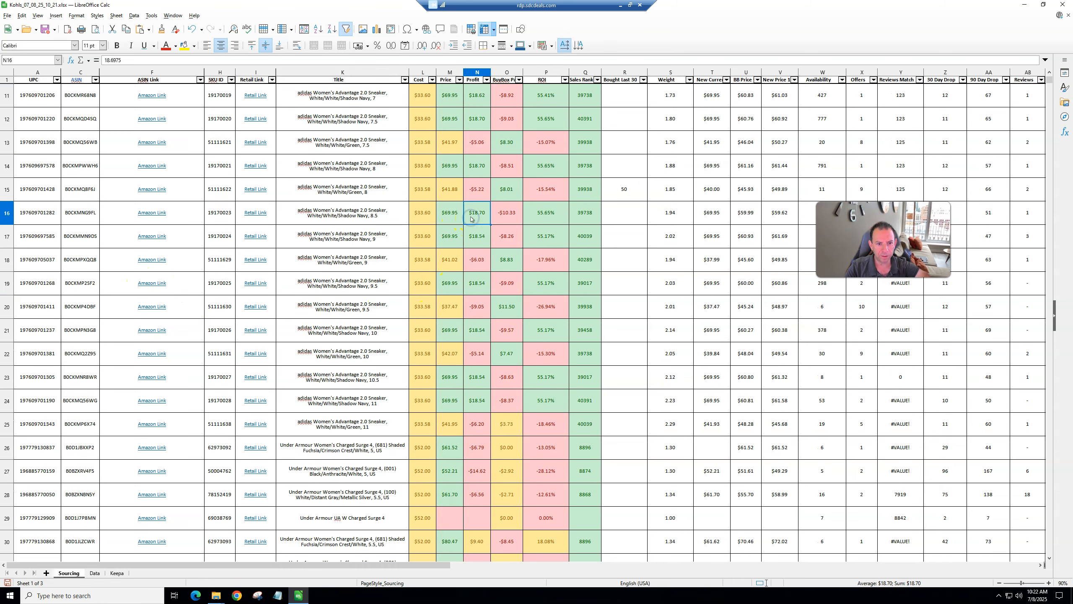
pyautogui.click(352, 220)
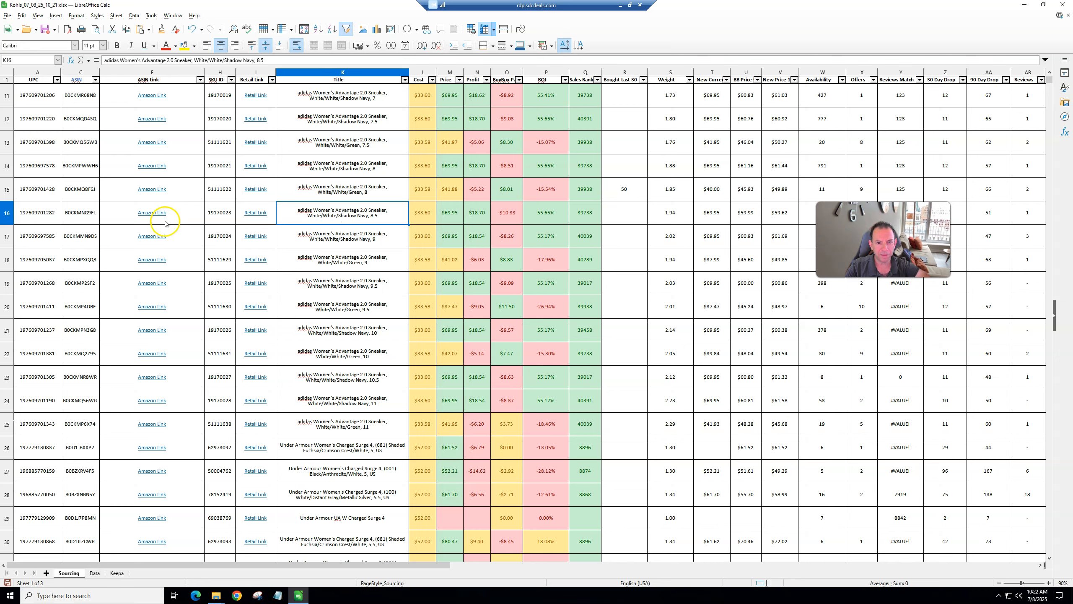
pyautogui.click(419, 214)
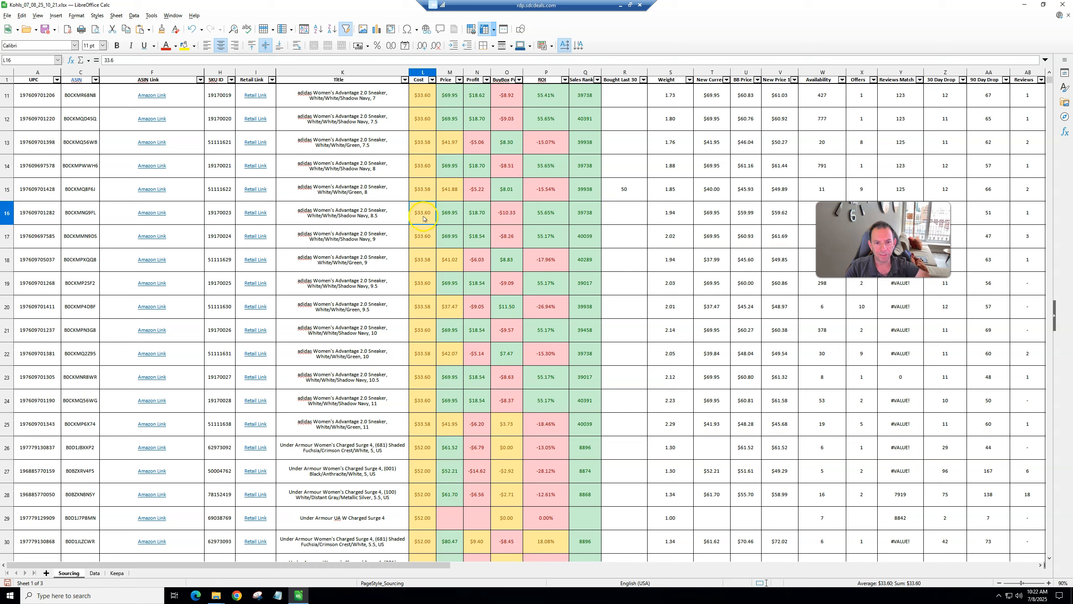
pyautogui.click(446, 217)
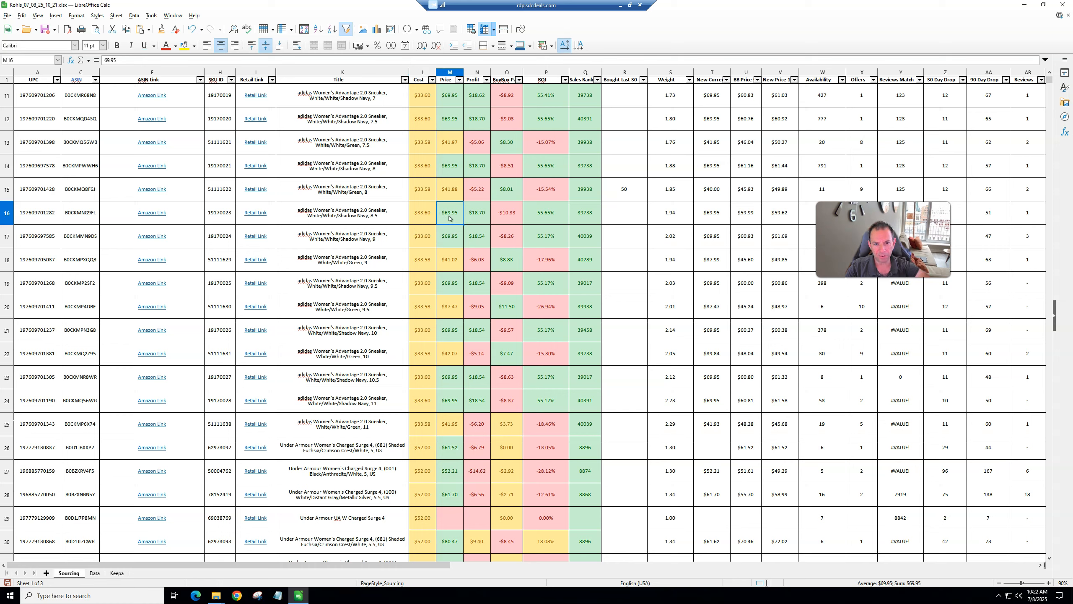
pyautogui.click(473, 219)
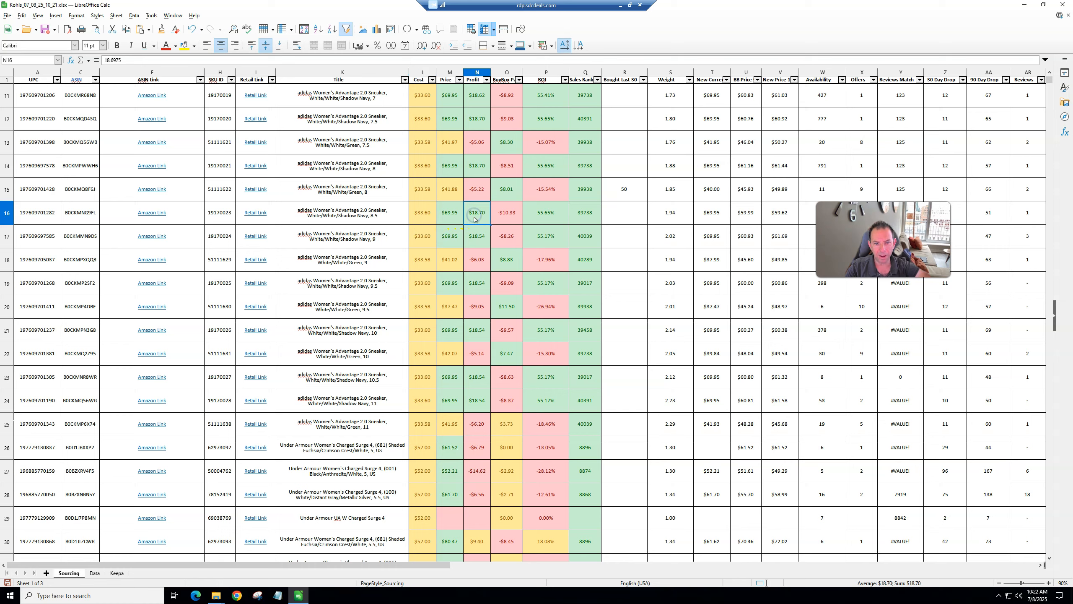
pyautogui.click(541, 216)
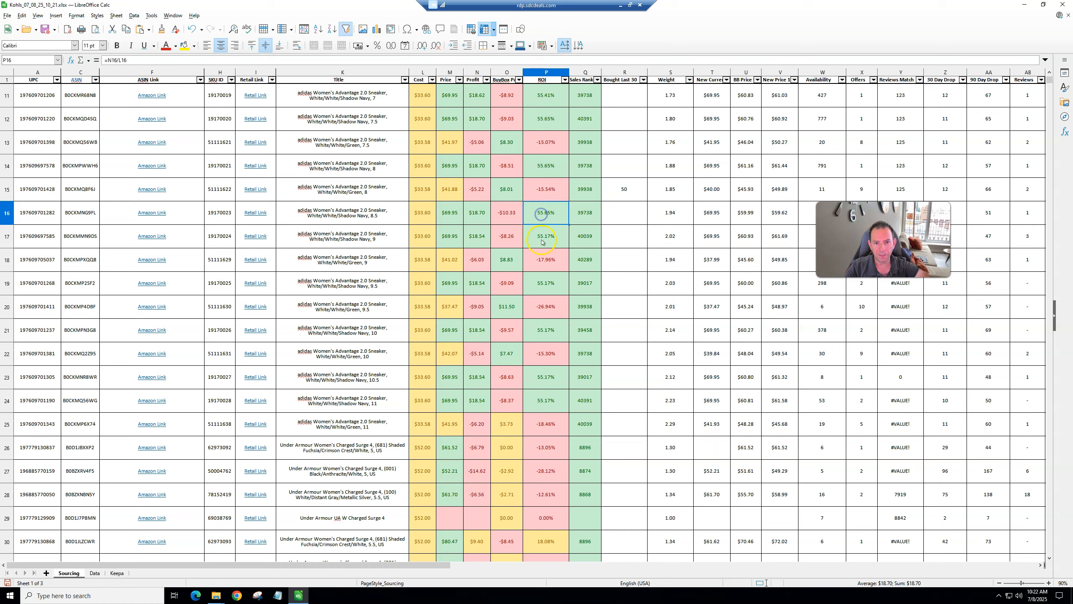
pyautogui.click(579, 217)
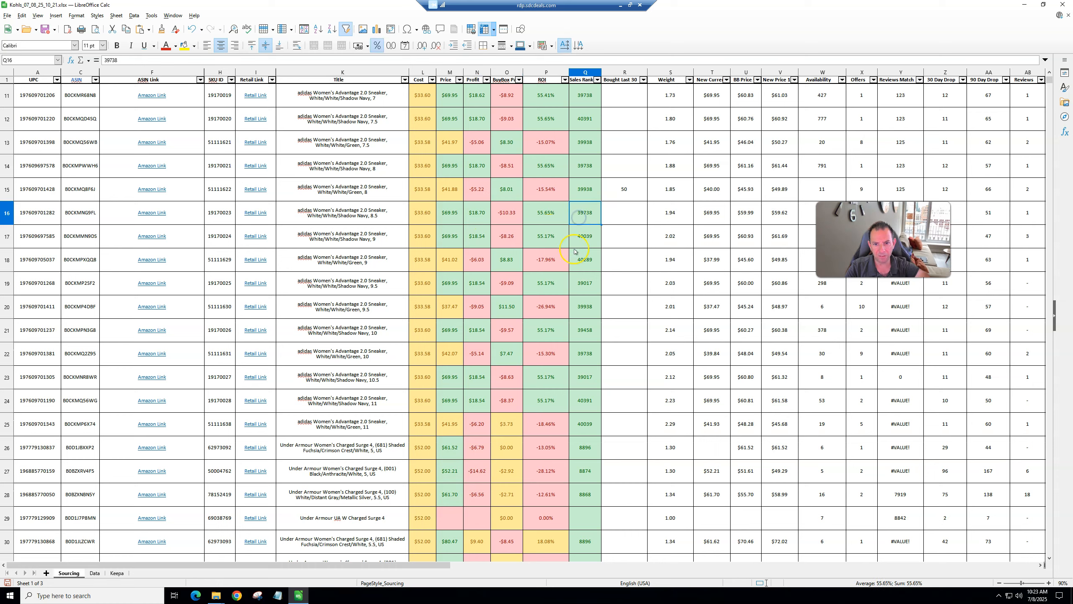
pyautogui.click(336, 217)
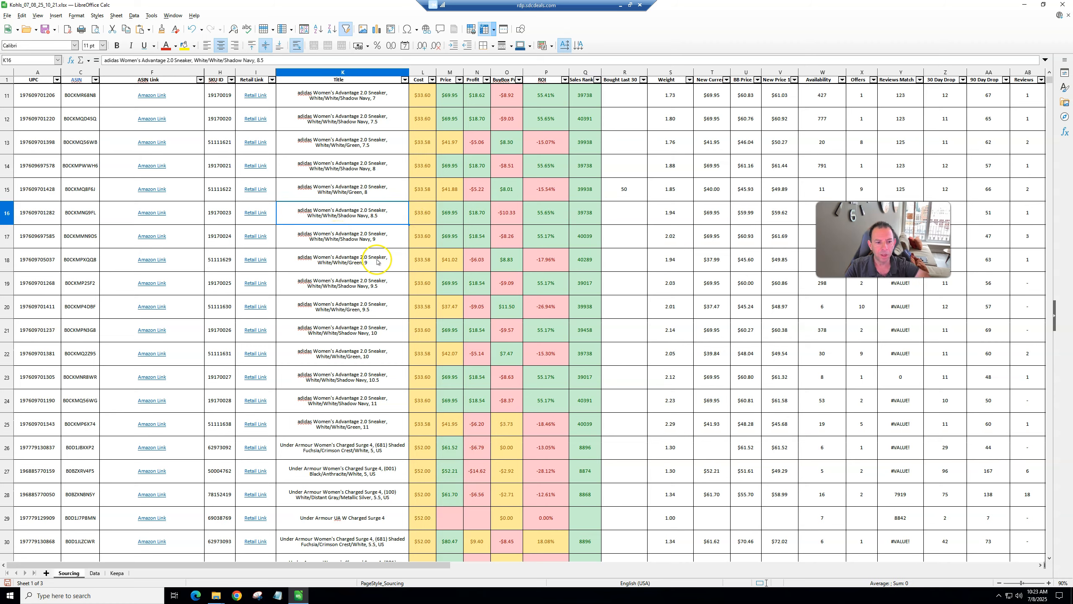
pyautogui.scroll(-9, 423, 303)
pyautogui.scroll(-6, 424, 303)
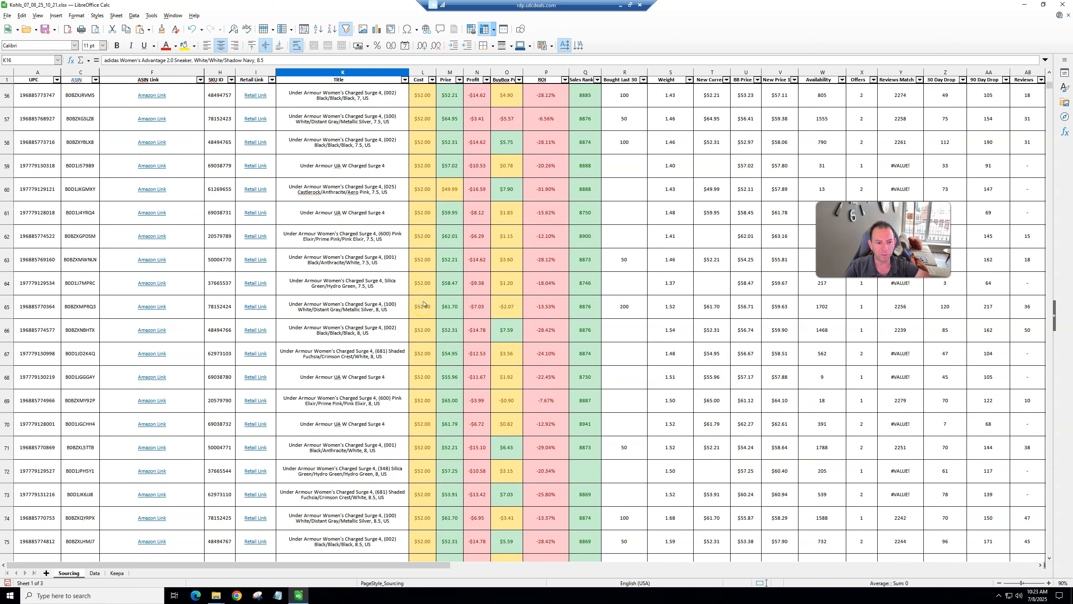
pyautogui.scroll(-5, 411, 336)
pyautogui.scroll(6, 394, 347)
pyautogui.scroll(17, 394, 346)
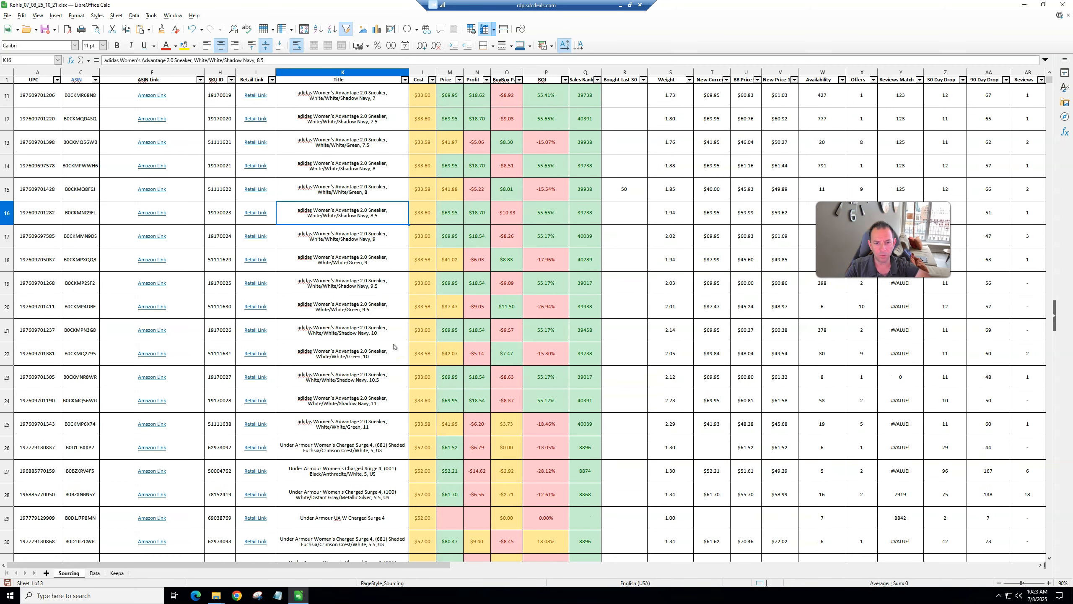